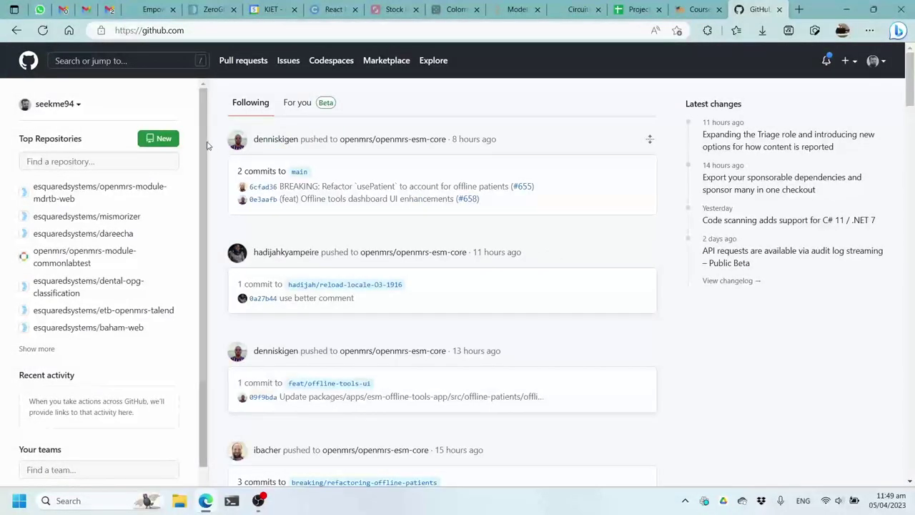
Step: Open the form for creating a new repository and review its owner, name, visibility and initialization options
click(157, 140)
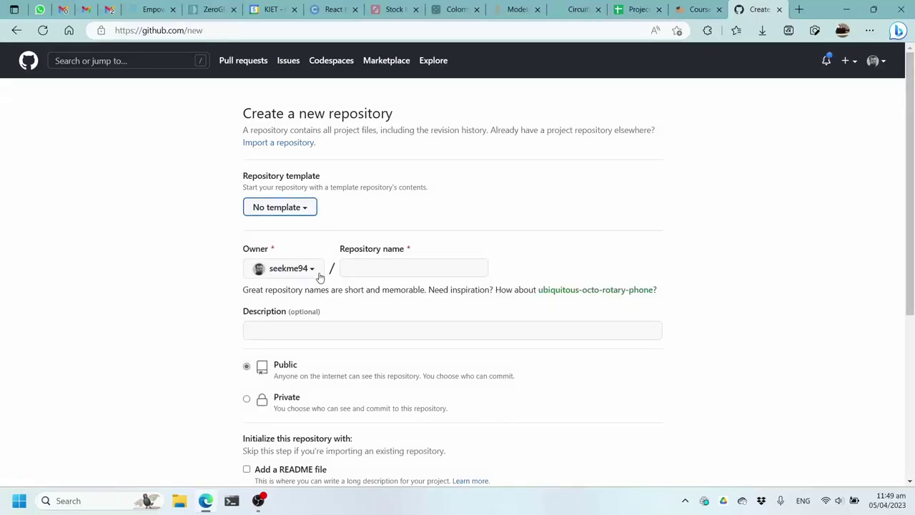
click(319, 271)
click(476, 265)
click(476, 265)
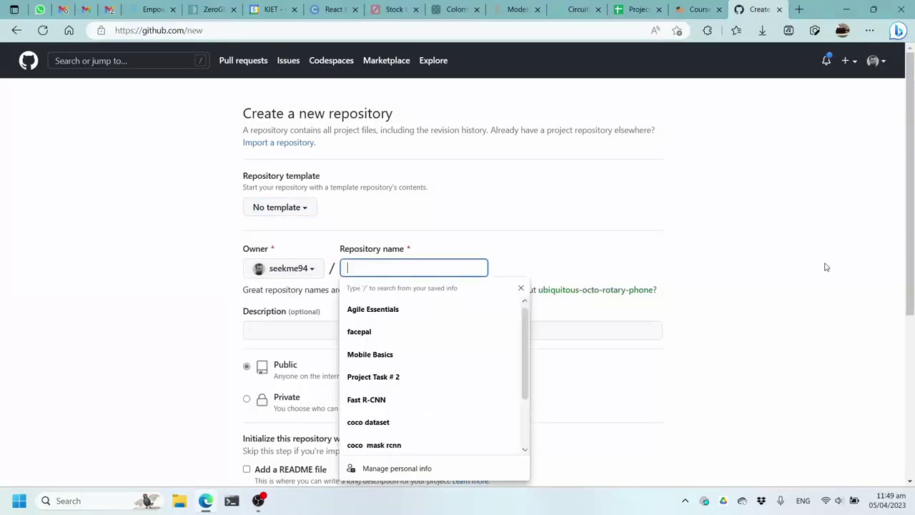
scroll(825, 265, down, 2)
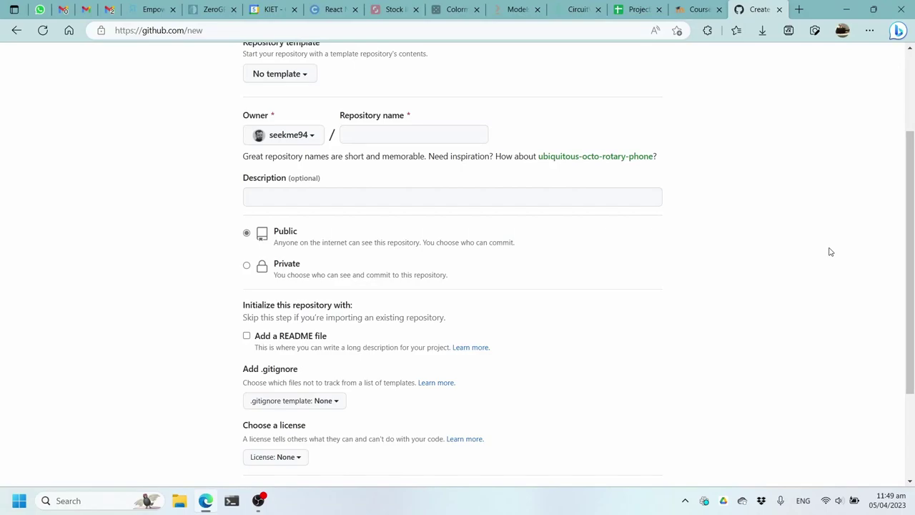
scroll(830, 252, up, 2)
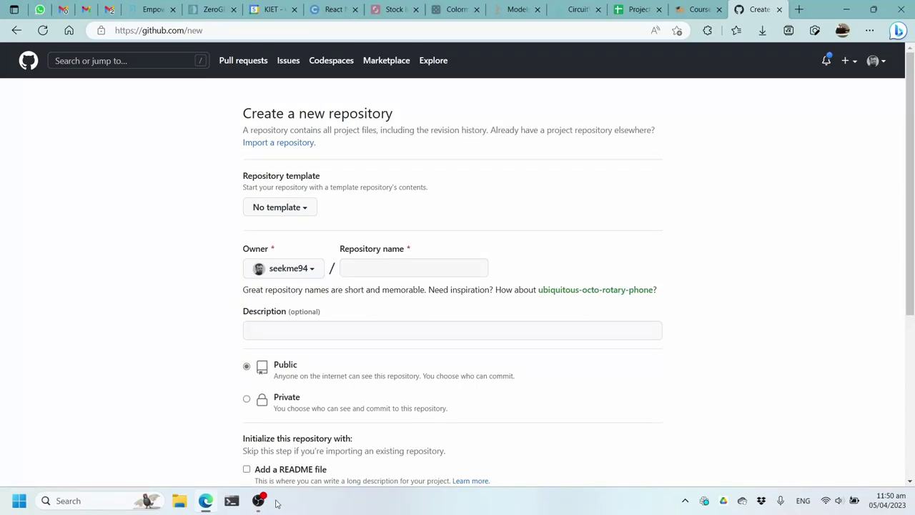
Step: Switch to the Mobile Application Development course page, open Activity 2 and follow its link to the react-exercises repository
key(ctrl+shift+Tab)
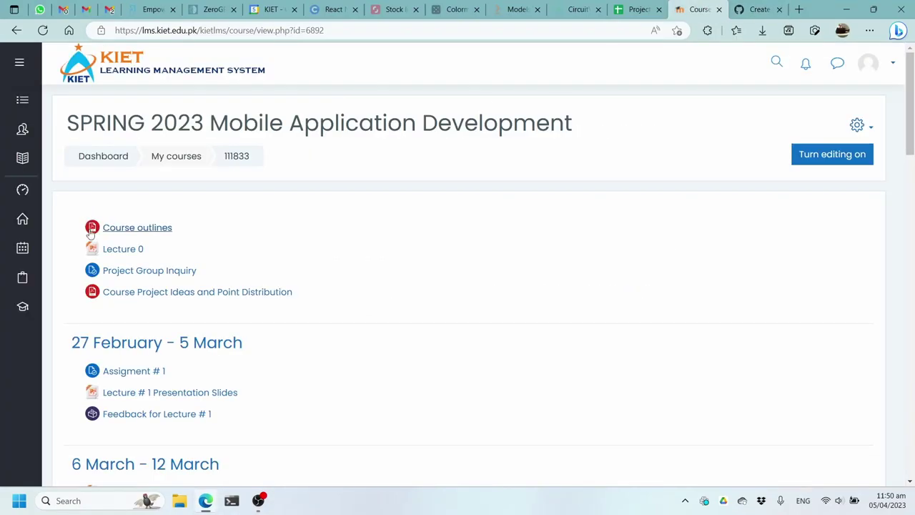
scroll(279, 351, down, 7)
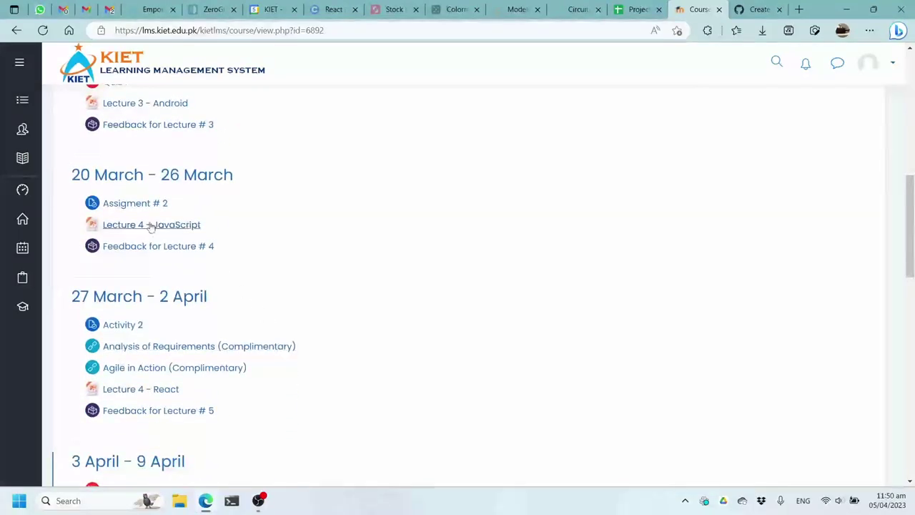
click(123, 325)
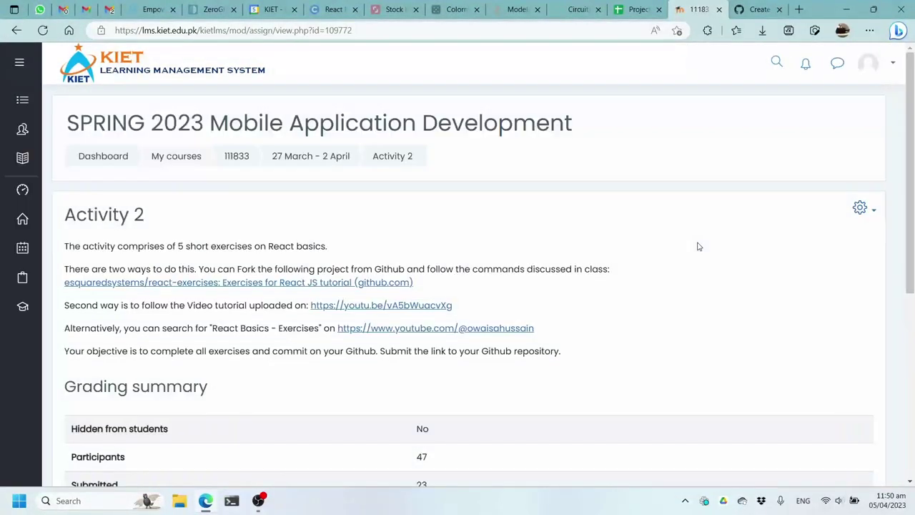
scroll(572, 281, down, 1)
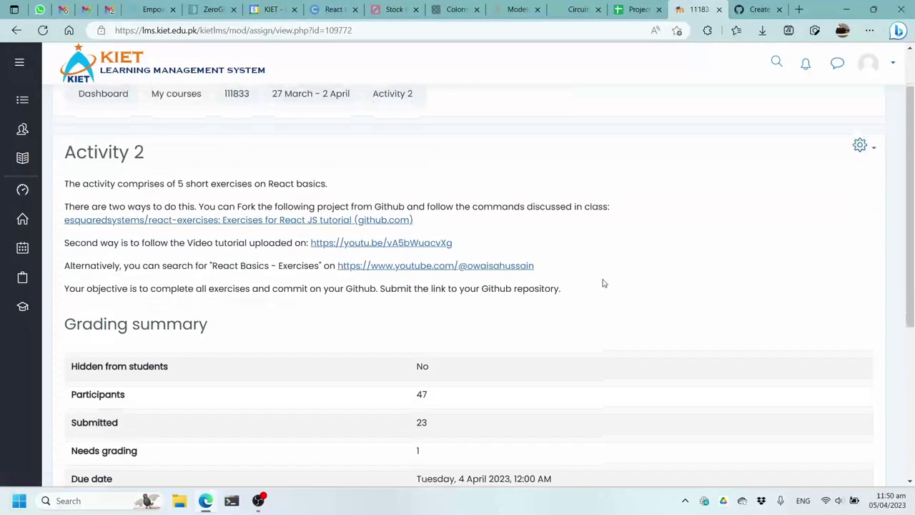
click(368, 216)
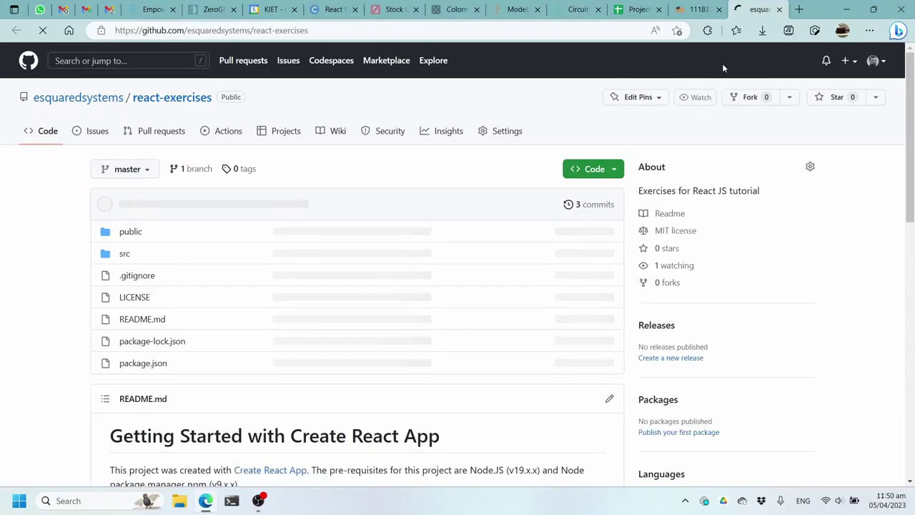
Step: Open the form for creating a new fork of the esquaredsystems/react-exercises repository
click(797, 99)
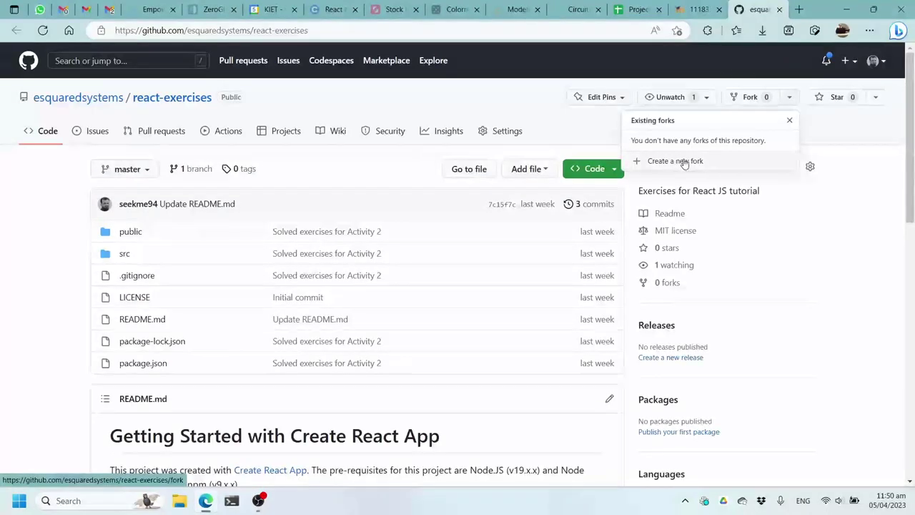
click(789, 96)
click(789, 96)
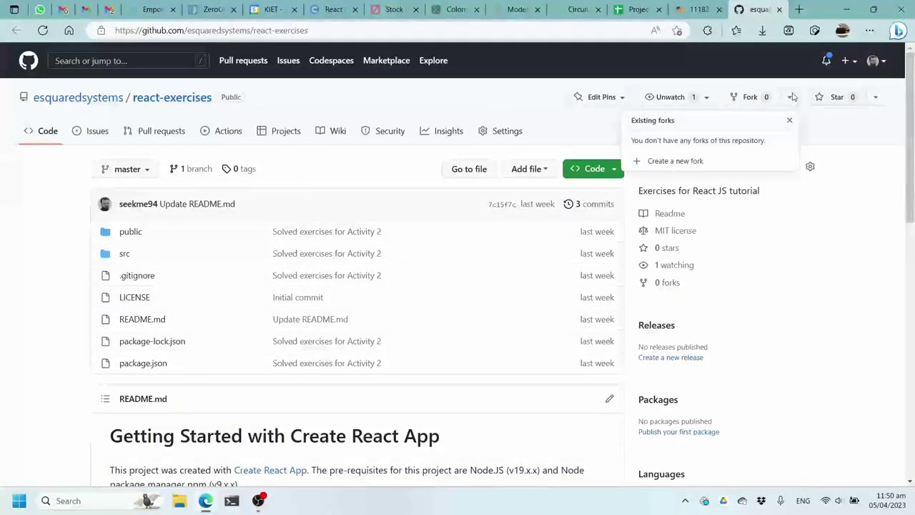
click(691, 162)
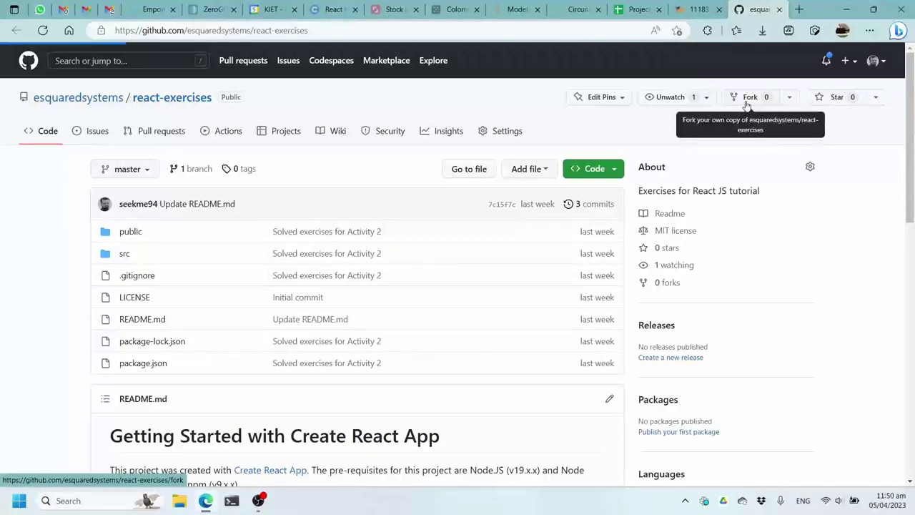
click(790, 98)
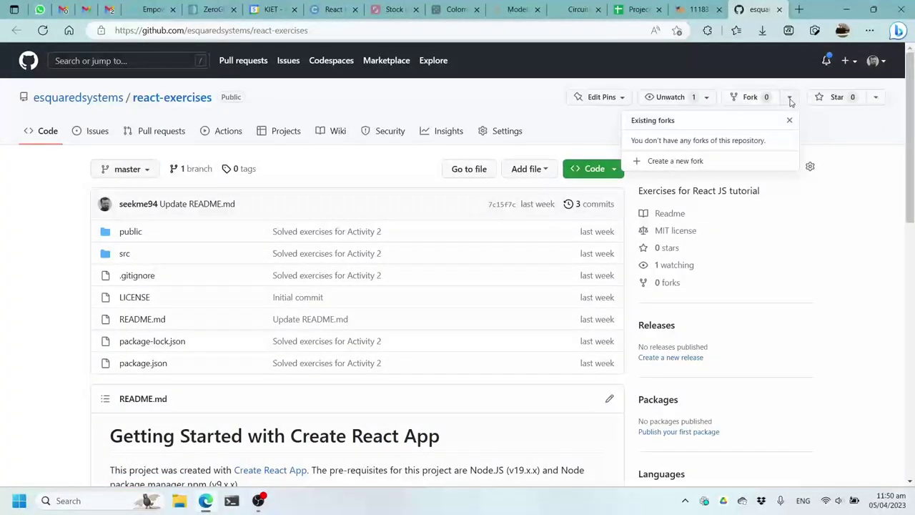
click(650, 160)
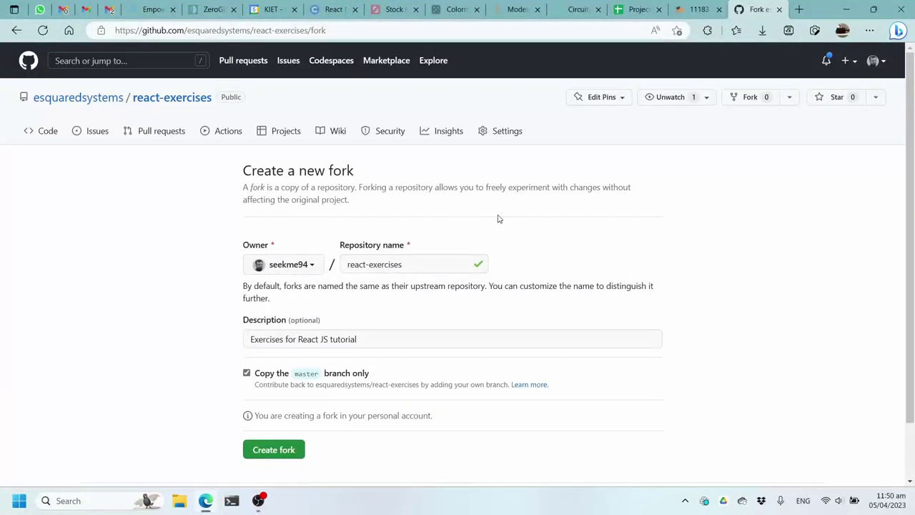
Step: Try the esquaredsystems organization as the fork's owner, and switch the owner back to the personal account
click(304, 265)
click(334, 342)
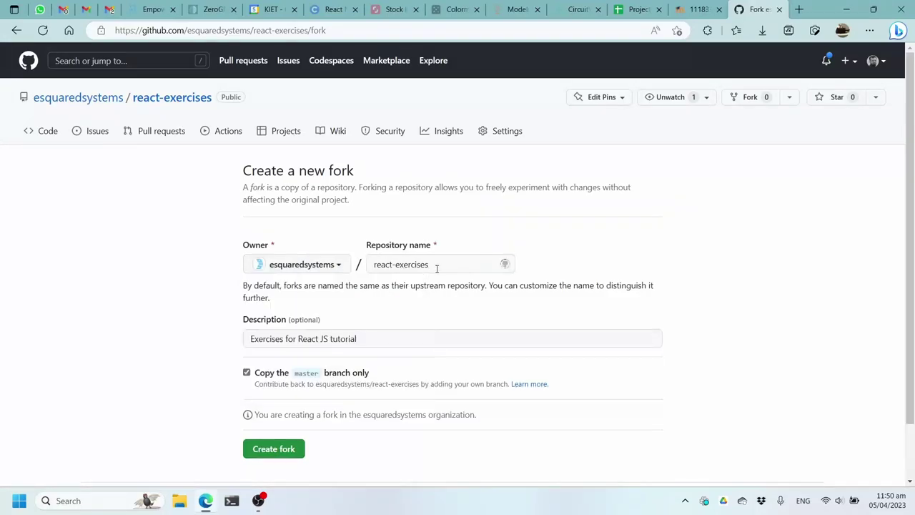
click(297, 268)
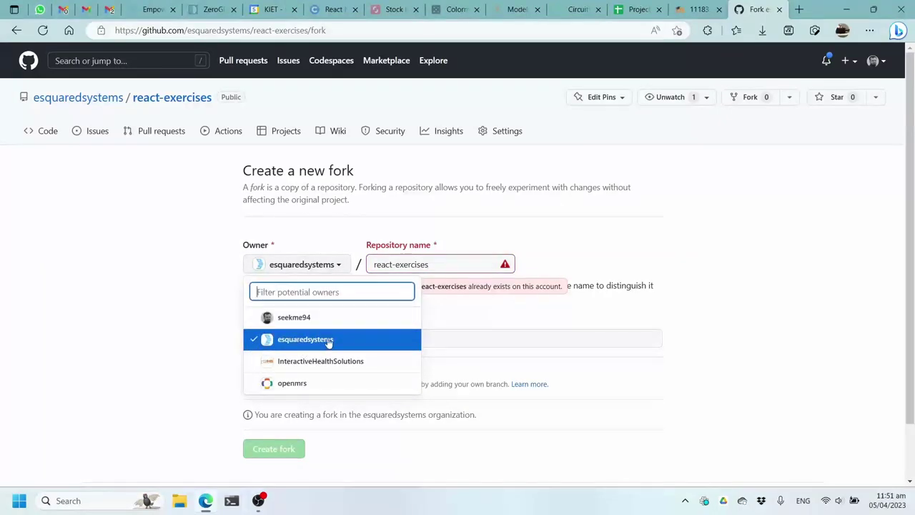
click(294, 317)
click(419, 263)
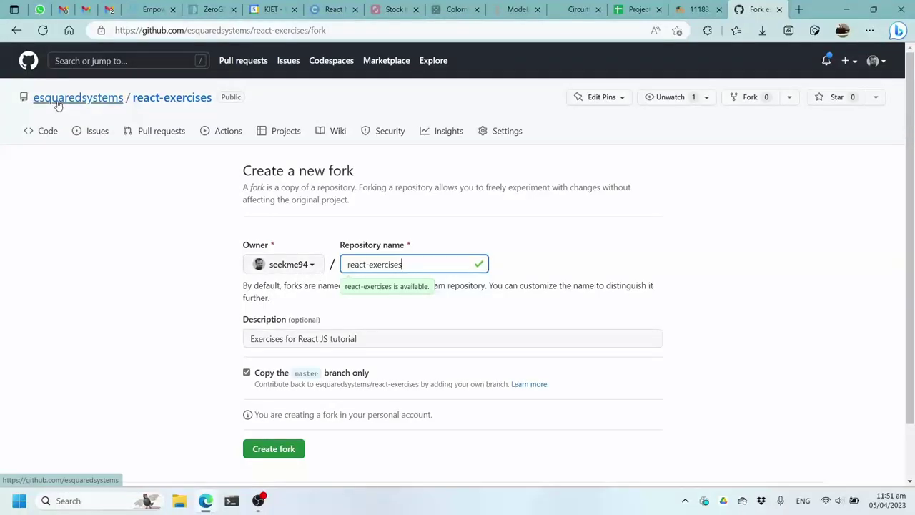
Step: Create the react-exercises fork in the personal account, copying only the master branch
click(532, 334)
click(743, 306)
scroll(741, 304, down, 1)
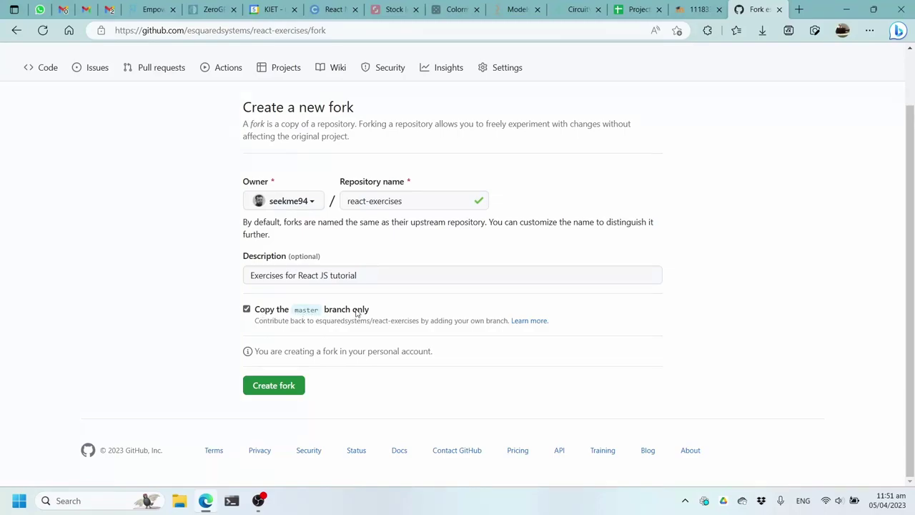
click(288, 387)
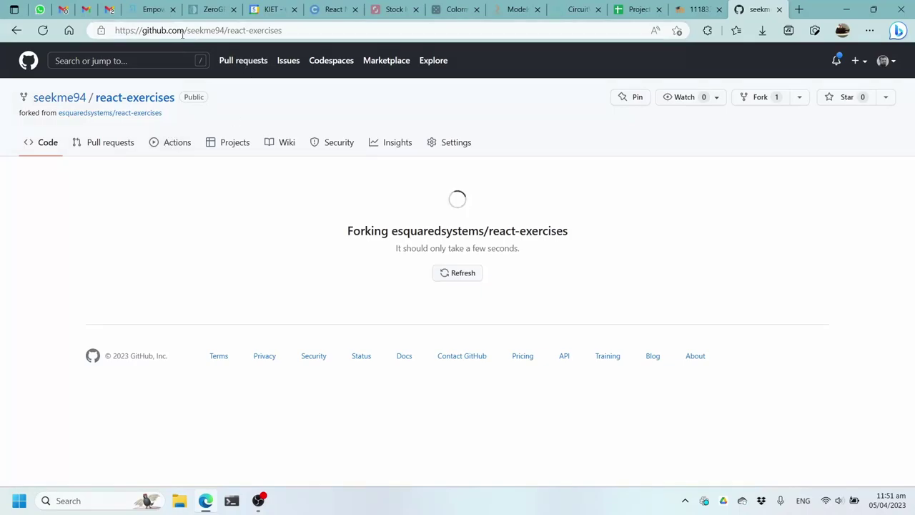
click(311, 29)
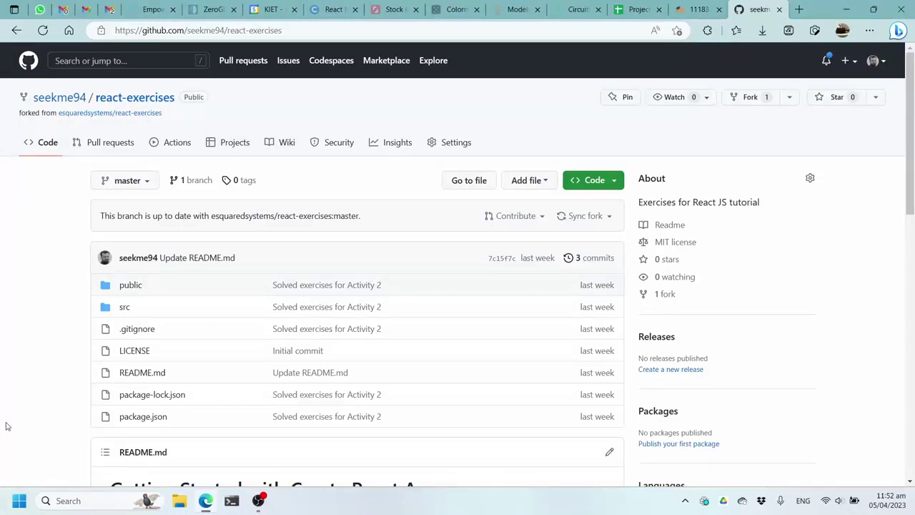
Step: Search the web for "github desktop" in a new tab, view its official download page and close the tab
click(799, 10)
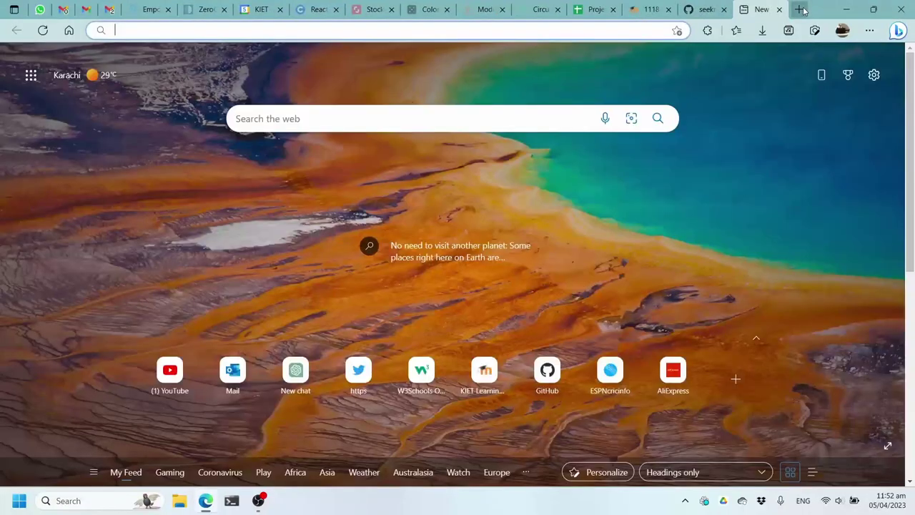
text(github desktop)
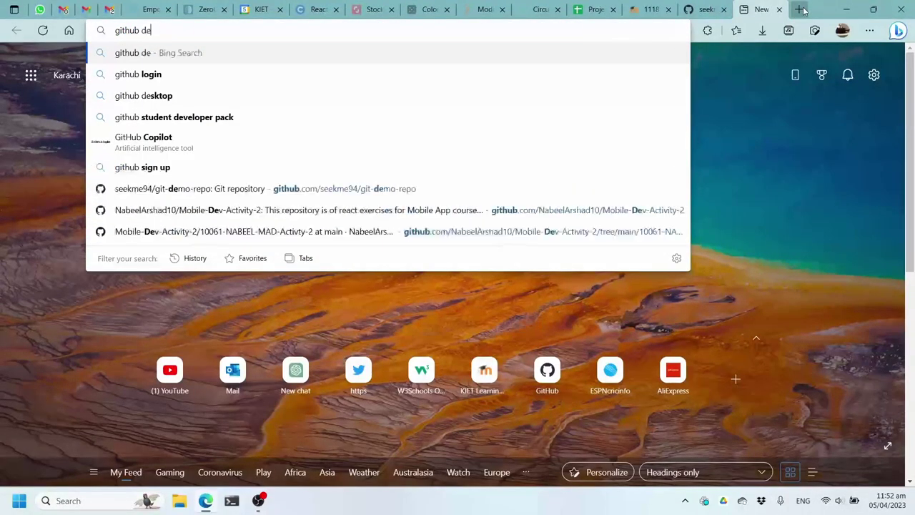
key(Return)
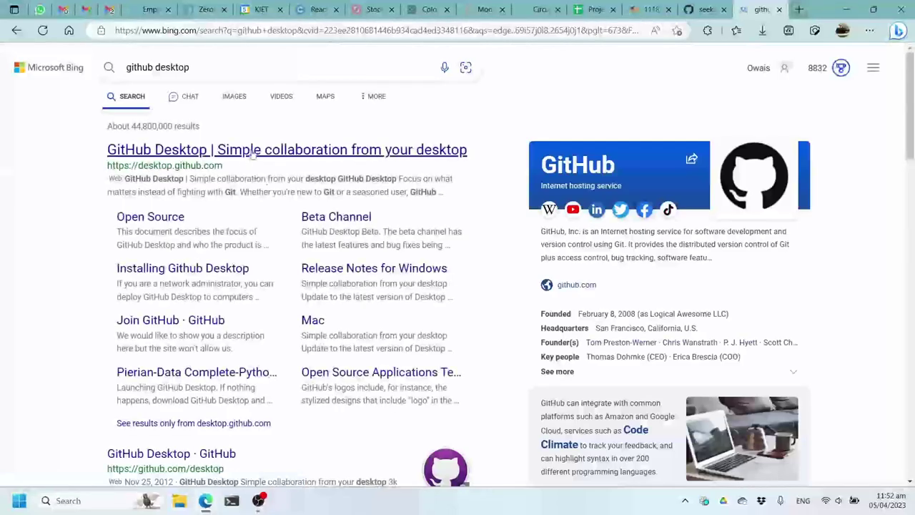
click(252, 151)
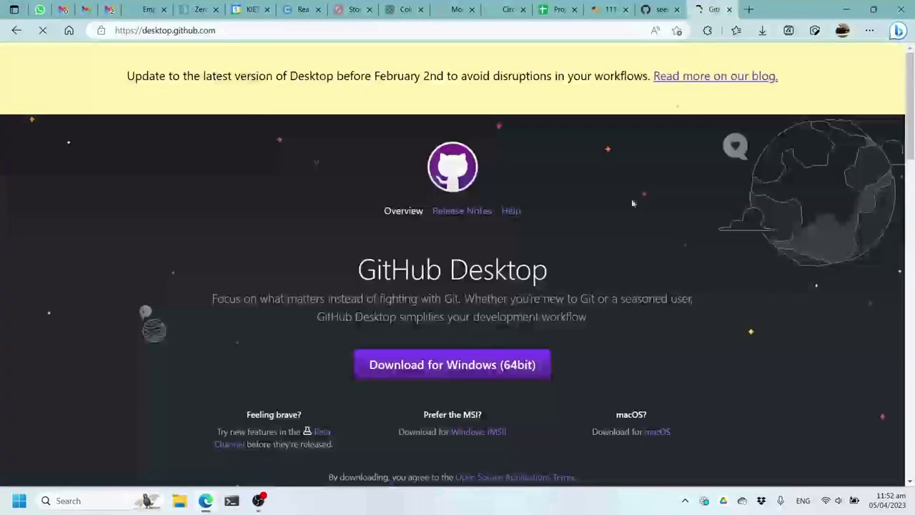
scroll(848, 306, down, 1)
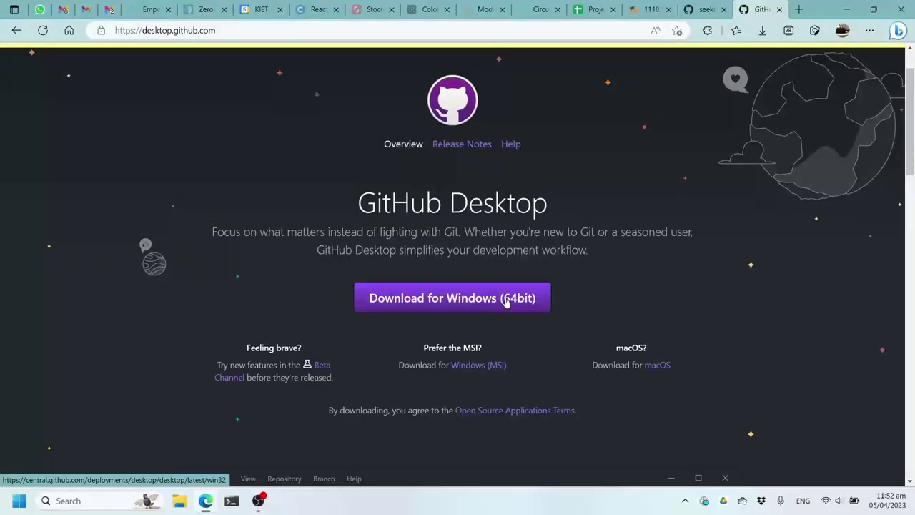
click(779, 9)
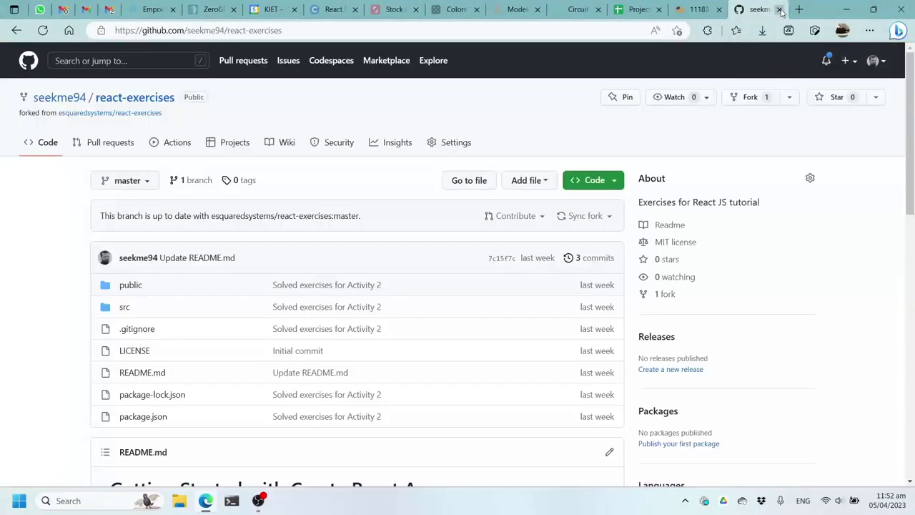
Step: Launch the GitHub Desktop application and look over its file commands
key(super)
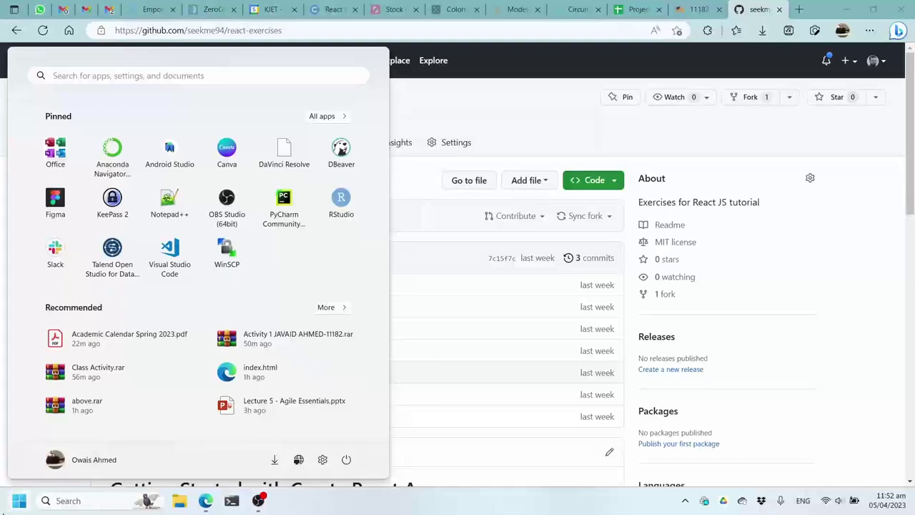
text(github)
key(Return)
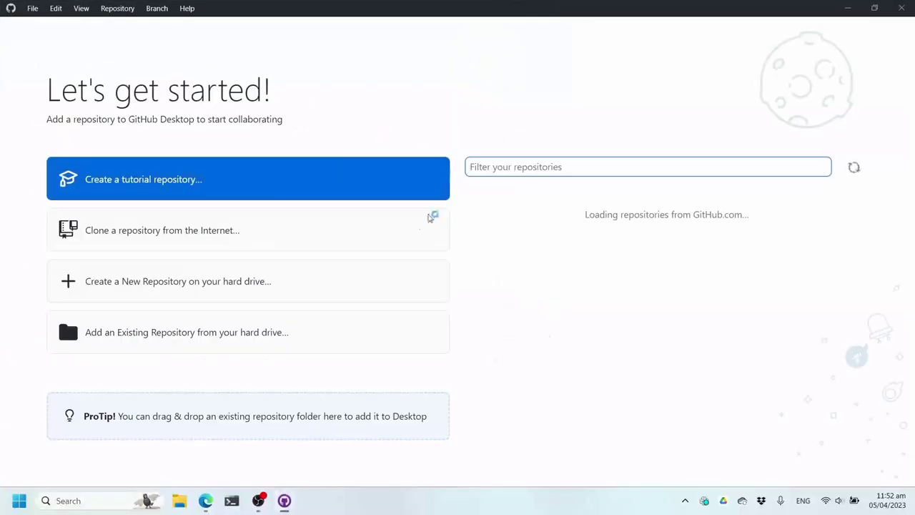
click(33, 7)
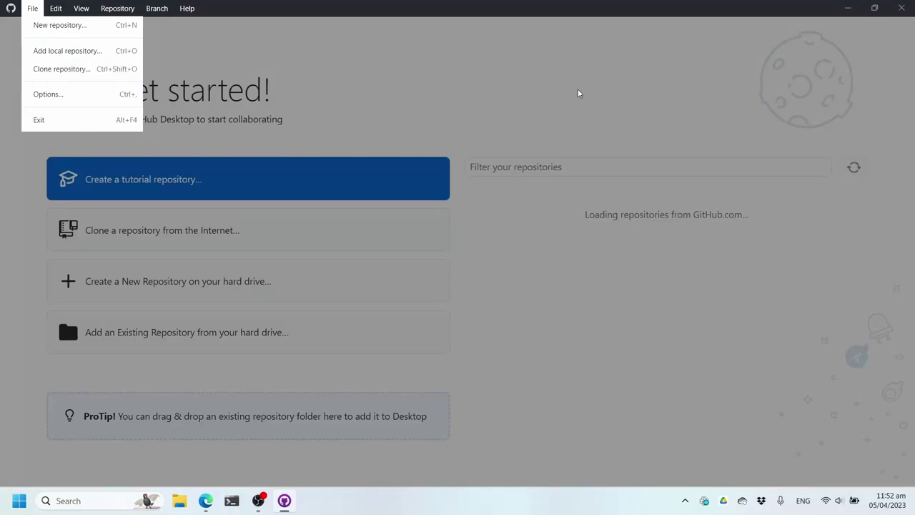
click(550, 75)
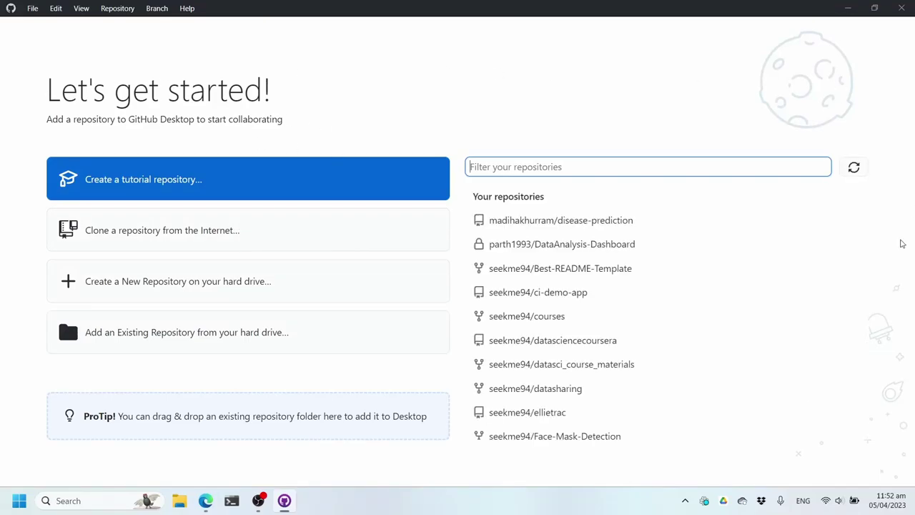
Step: Start cloning a repository from the Internet, filter the list by "react" and select the personal react-exercises fork
click(336, 223)
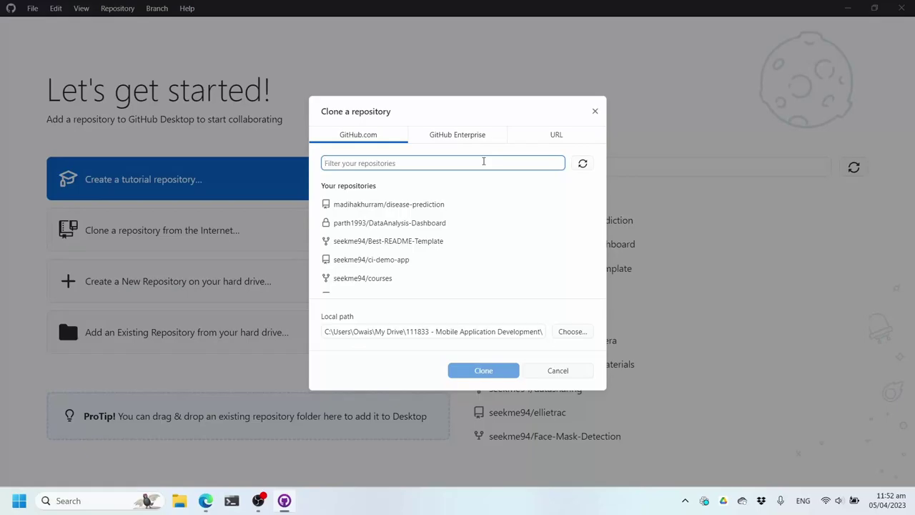
key(alt+Tab)
key(alt+Tab)
text(react)
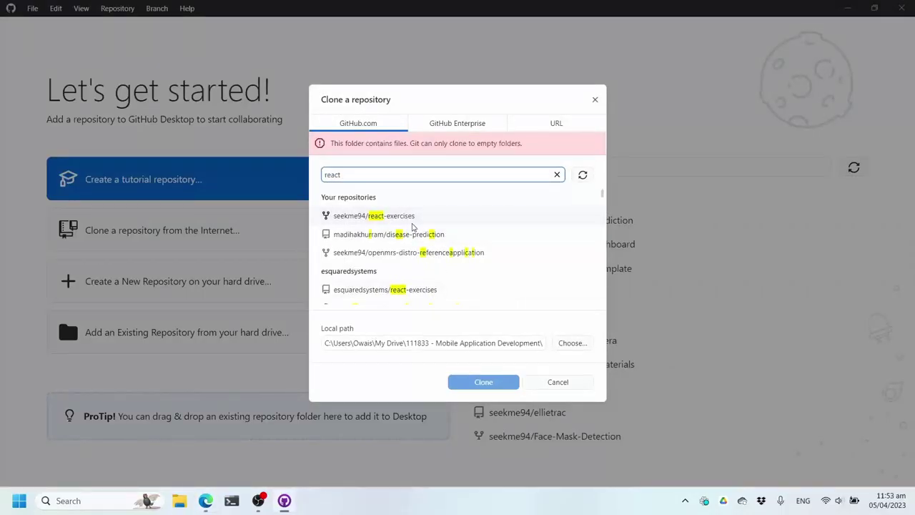
click(411, 218)
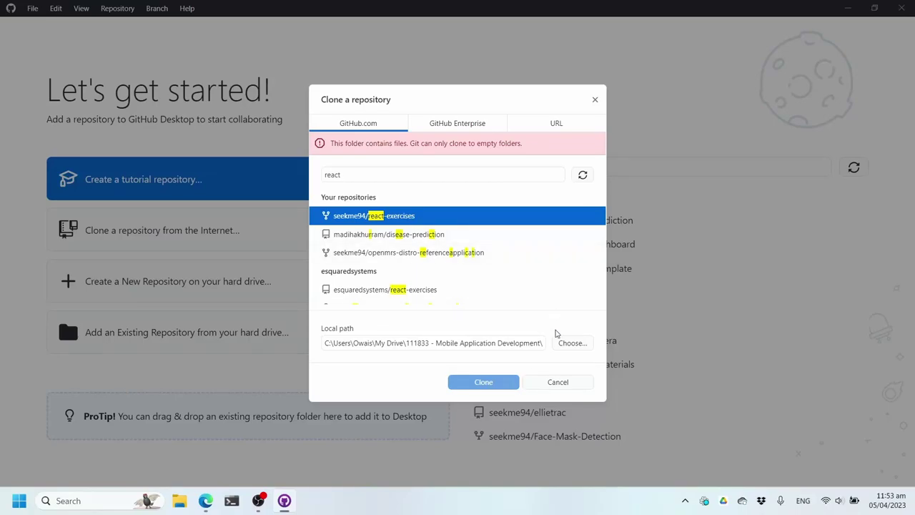
Step: Create a new folder named react-demo in Documents and choose it as the local path for the clone
click(564, 343)
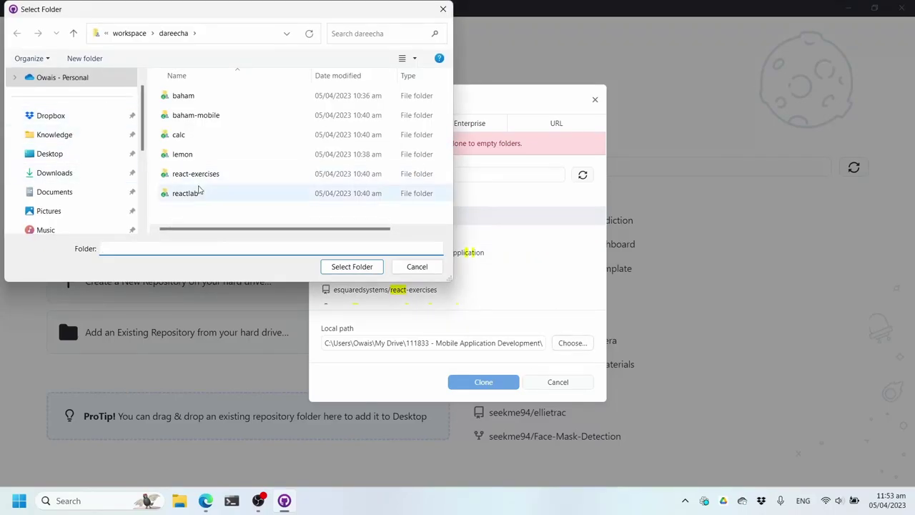
click(214, 175)
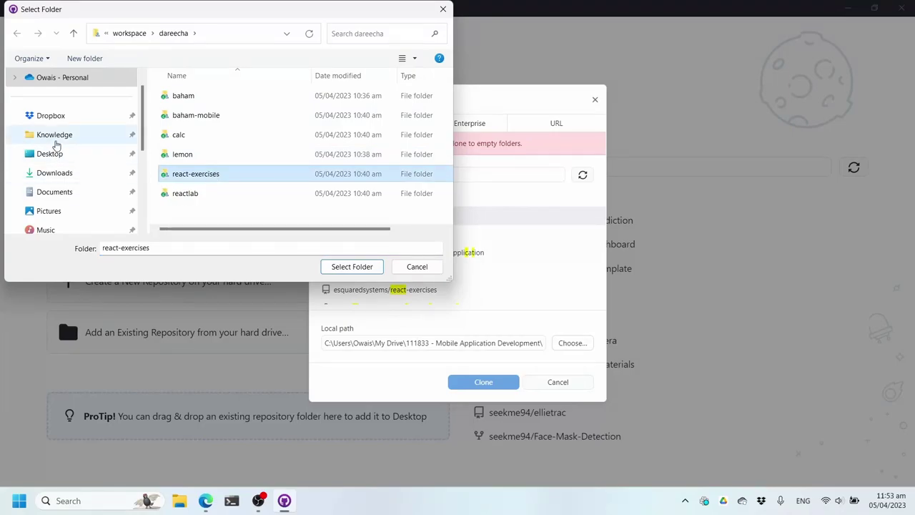
click(56, 191)
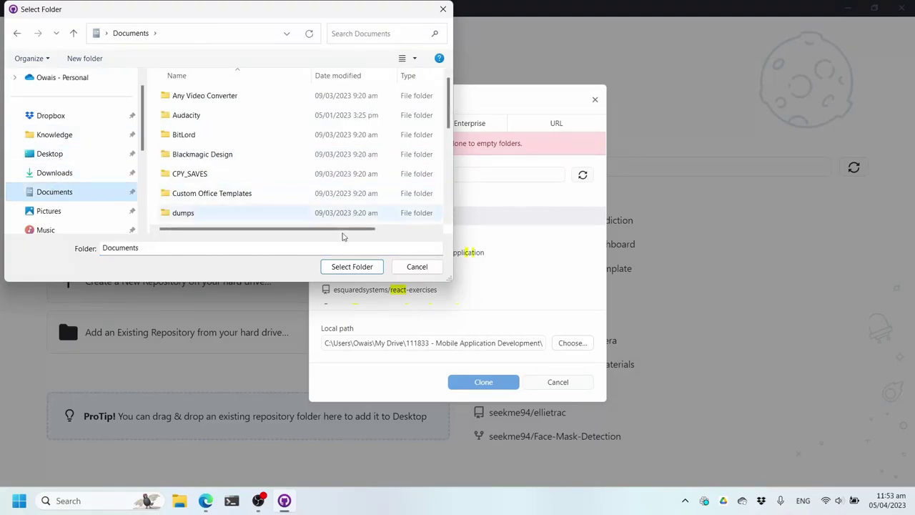
click(84, 58)
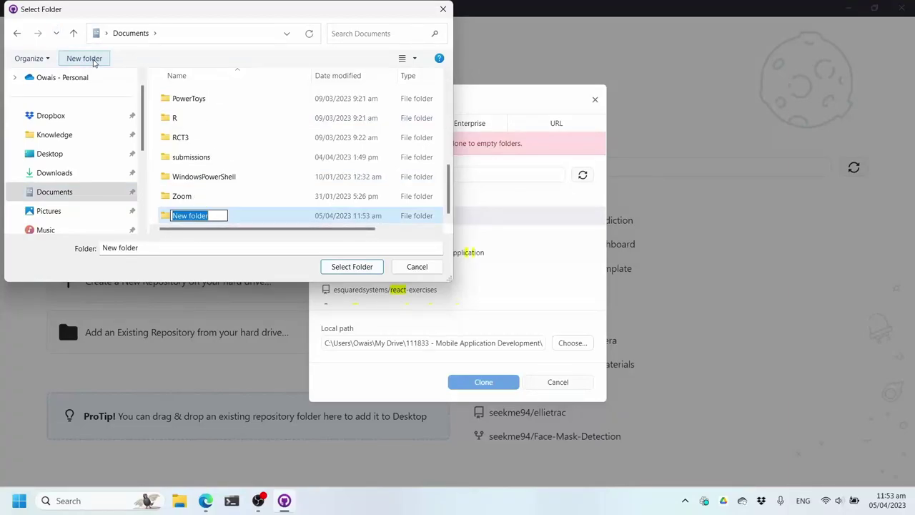
text(react-demo)
key(Return)
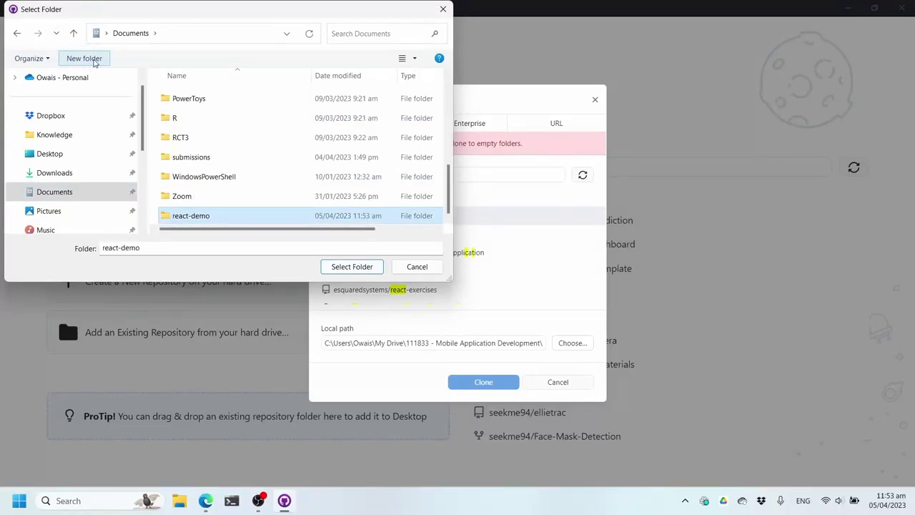
click(368, 272)
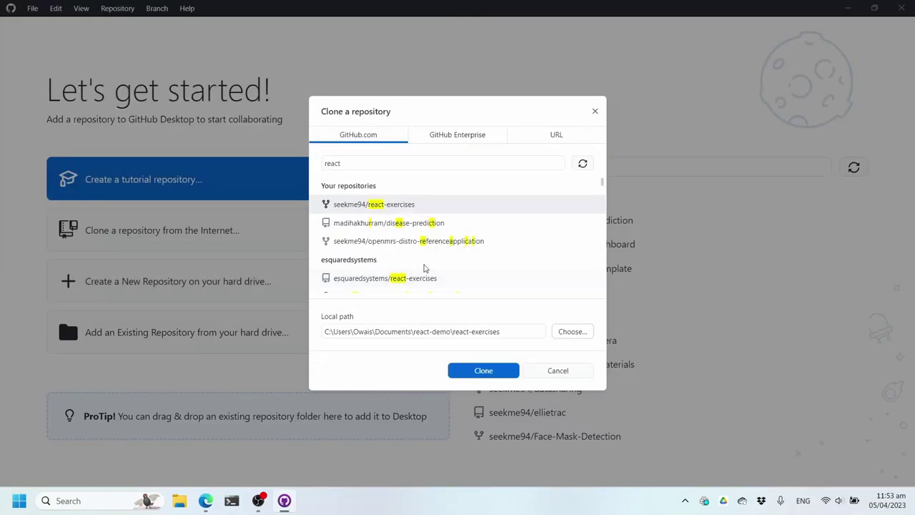
Step: Clone the personal react-exercises fork into the chosen local path and set the fork's use to "For my own purposes"
click(507, 331)
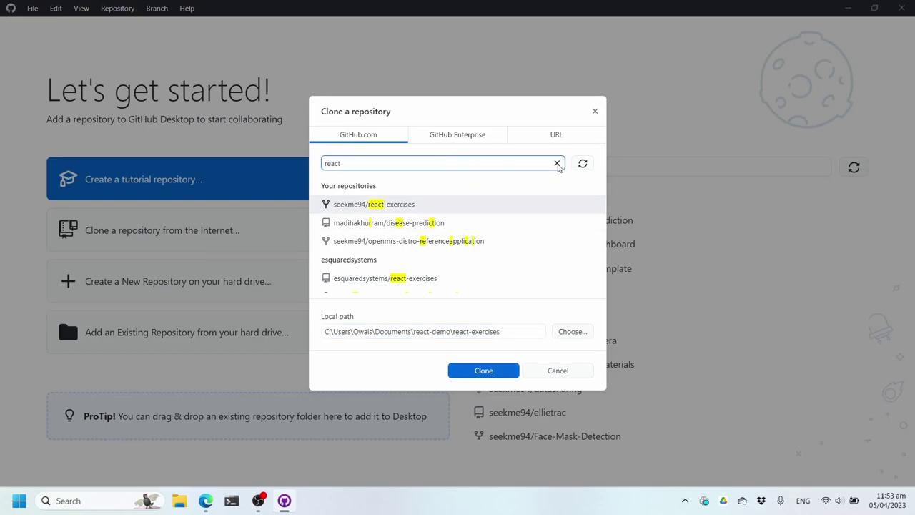
click(408, 205)
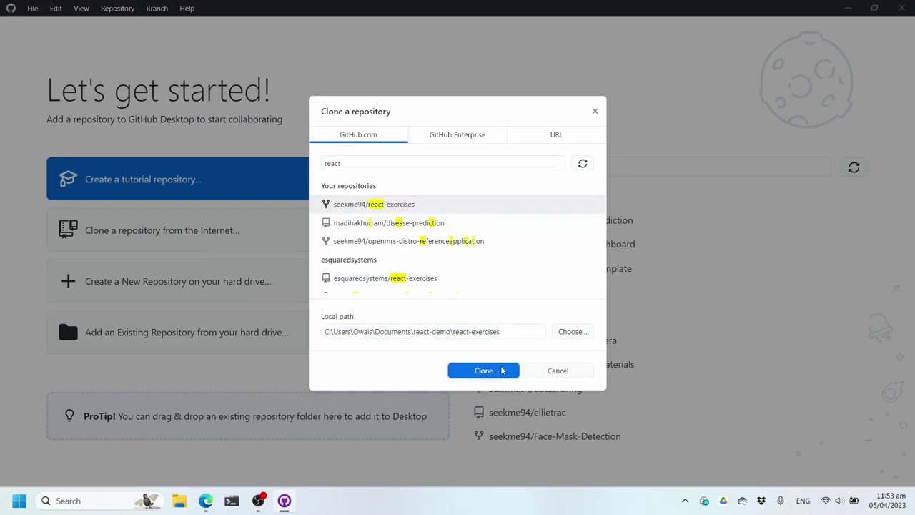
click(500, 369)
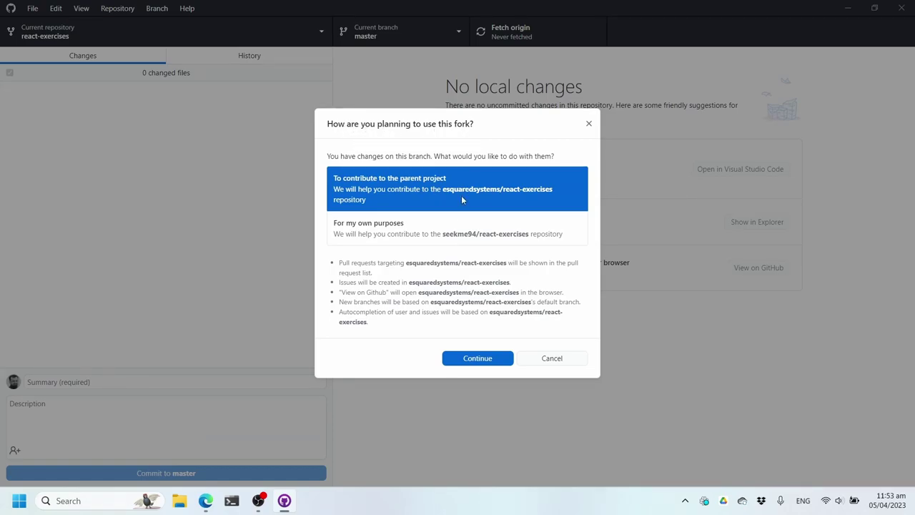
click(416, 227)
click(482, 353)
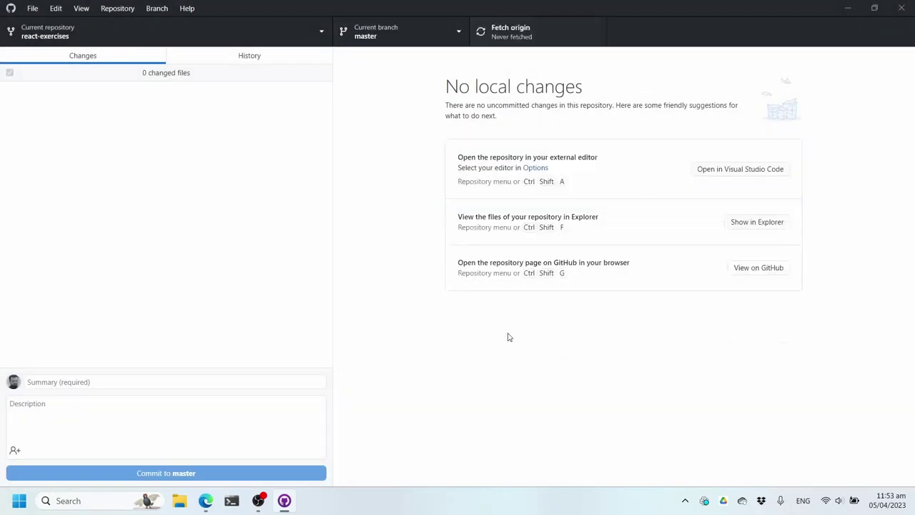
Step: Narrow the sidebar, review the commit history of react-exercises and return to the list of local changes
drag(333, 220, 231, 212)
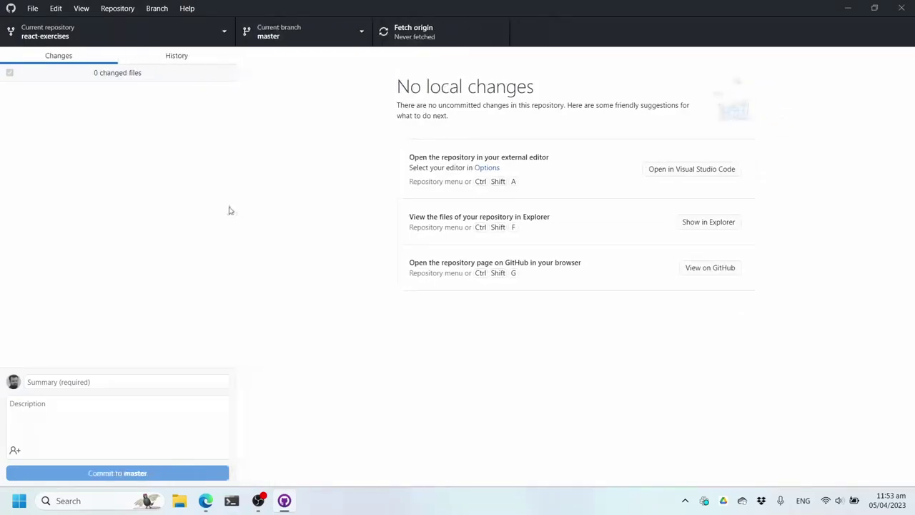
click(179, 57)
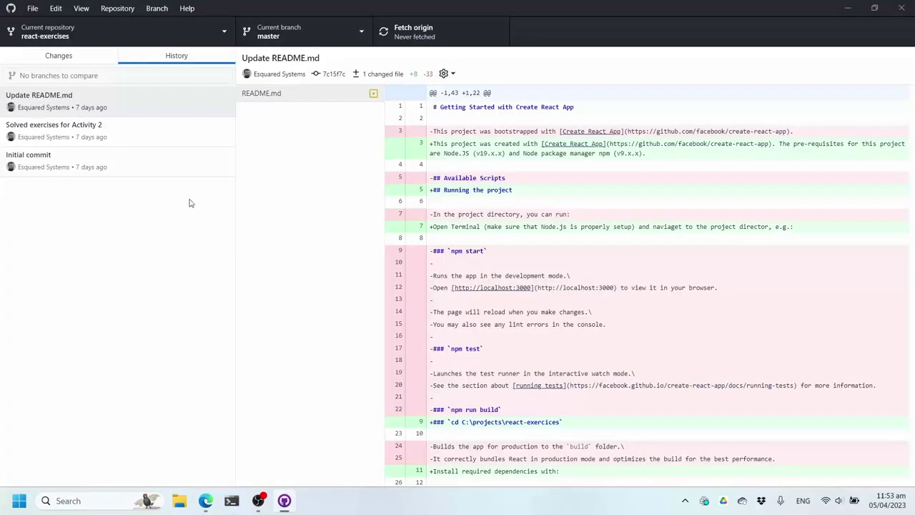
click(89, 59)
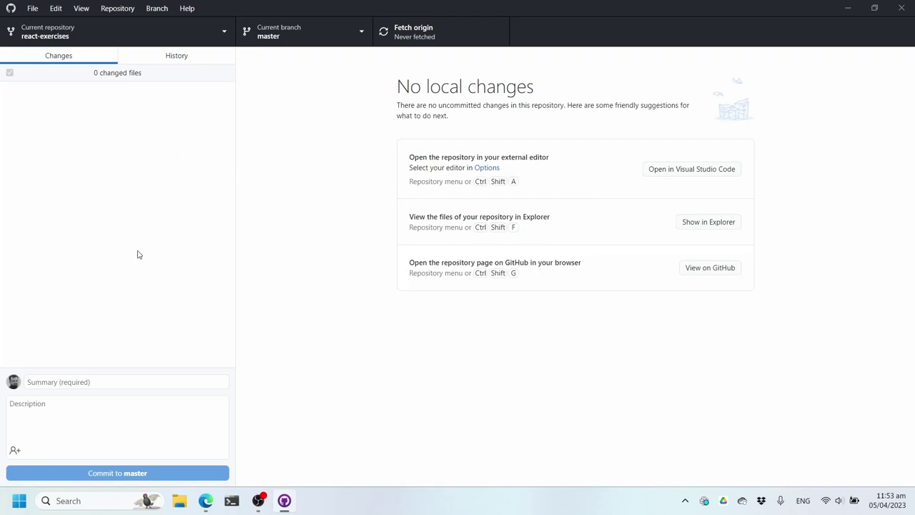
Step: Switch to File Explorer, browse to Documents\react-demo\react-exercises and look through the cloned files and the src folder
click(180, 502)
click(50, 228)
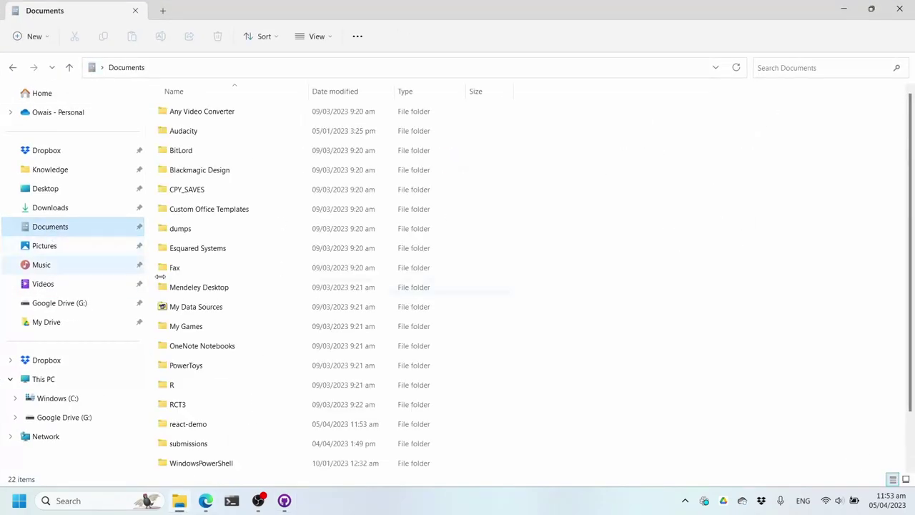
scroll(221, 397, down, 1)
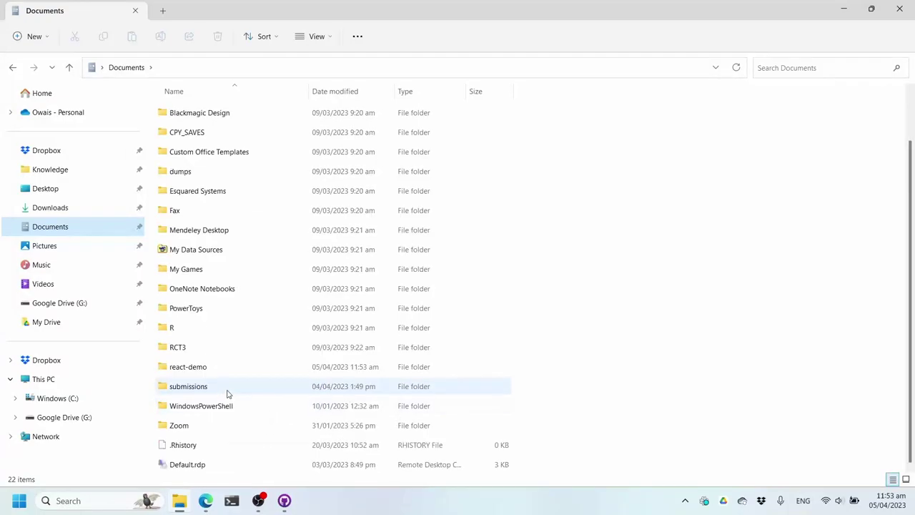
double_click(193, 368)
double_click(193, 112)
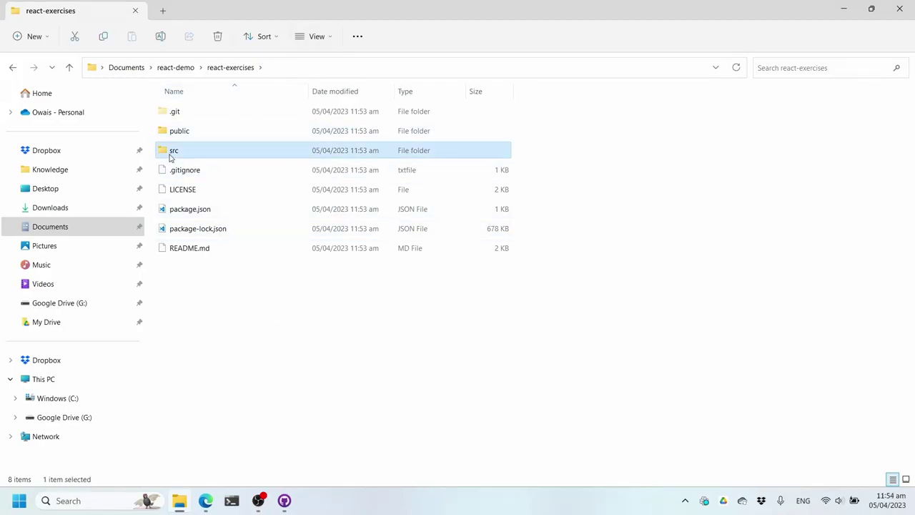
double_click(173, 150)
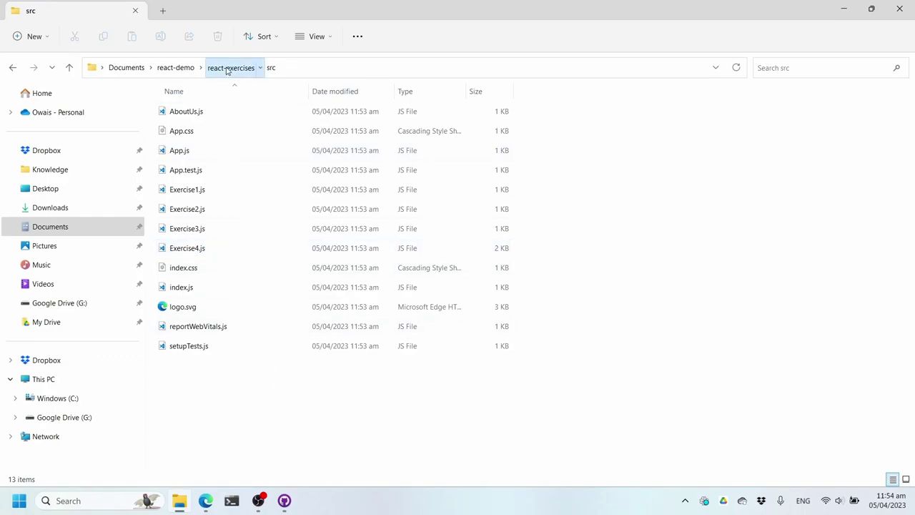
click(229, 68)
Step: Launch Visual Studio Code and add the Documents\react-demo\react-exercises folder to the workspace
key(super)
text(vs)
key(Return)
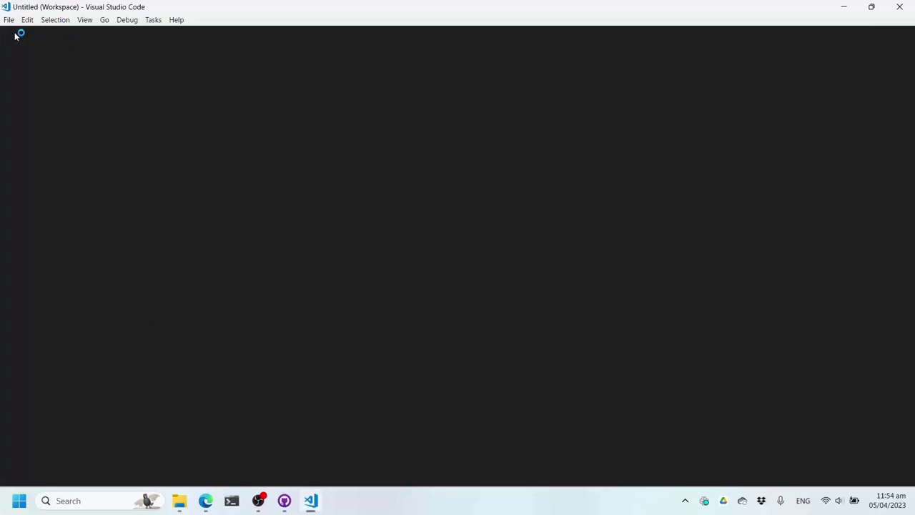
click(9, 19)
click(102, 142)
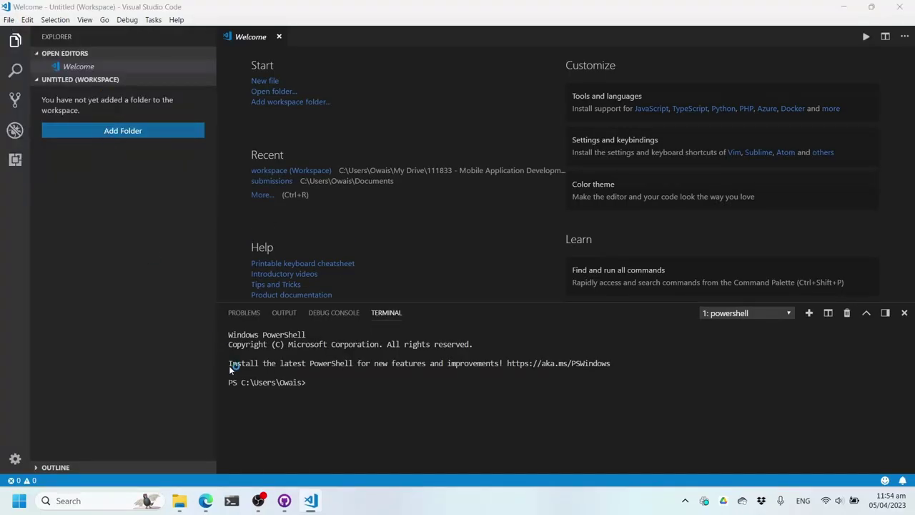
scroll(201, 315, down, 1)
scroll(202, 322, down, 2)
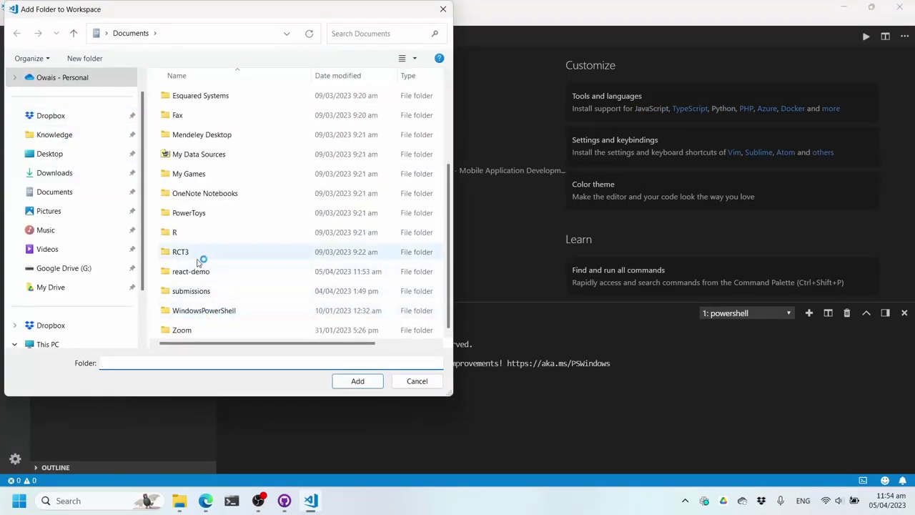
double_click(202, 266)
click(203, 98)
click(358, 381)
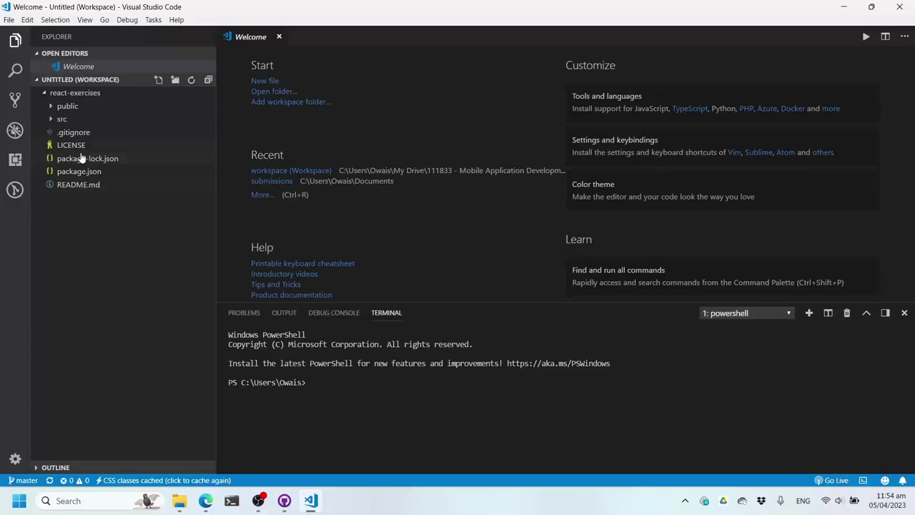
Step: Open App.js and Exercise1.js from the src folder and examine the component's heading, slogan and default export
click(54, 122)
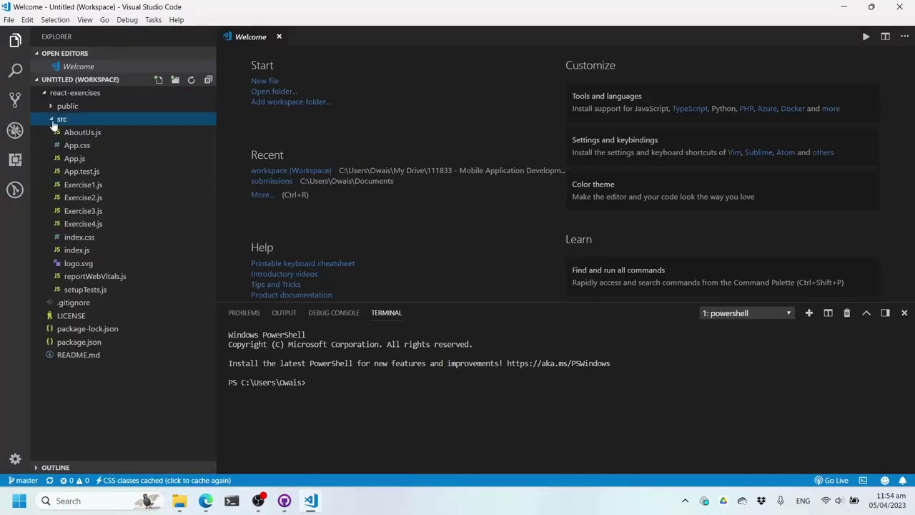
double_click(74, 158)
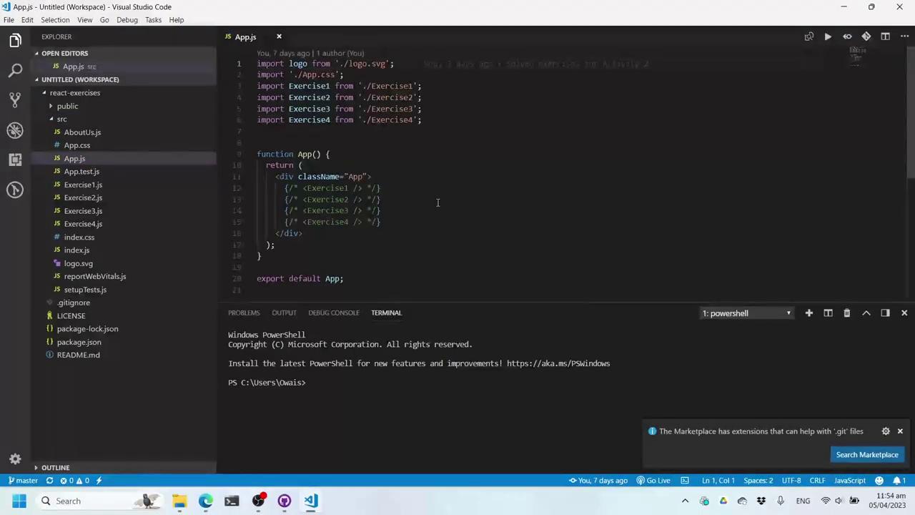
click(83, 184)
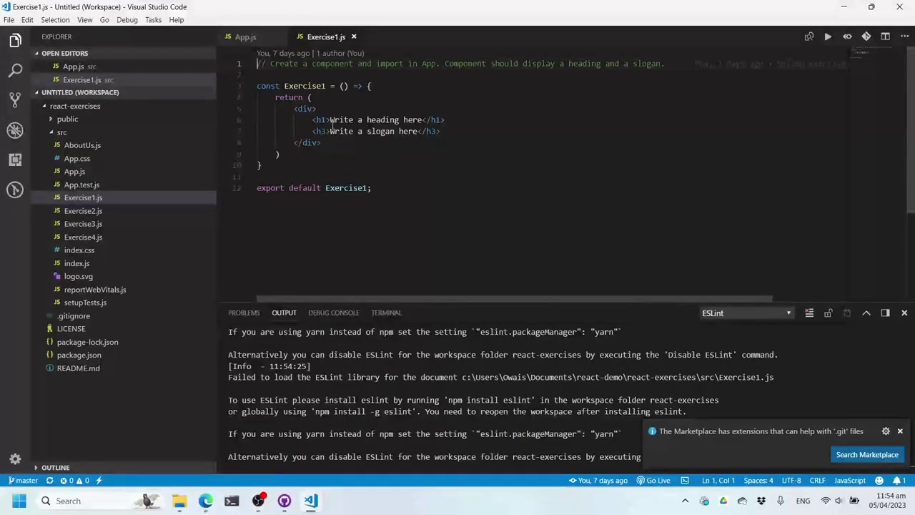
drag(331, 123, 411, 131)
click(346, 130)
key(End)
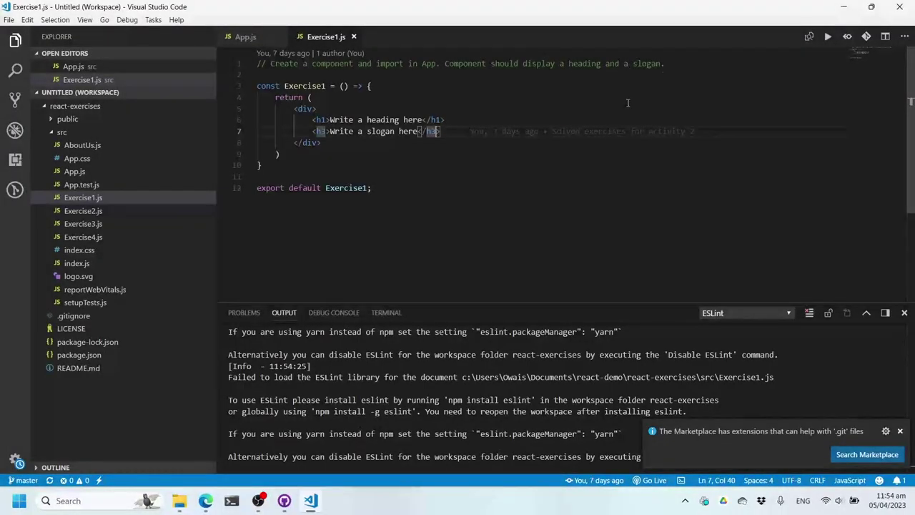
ctrl+click(353, 185)
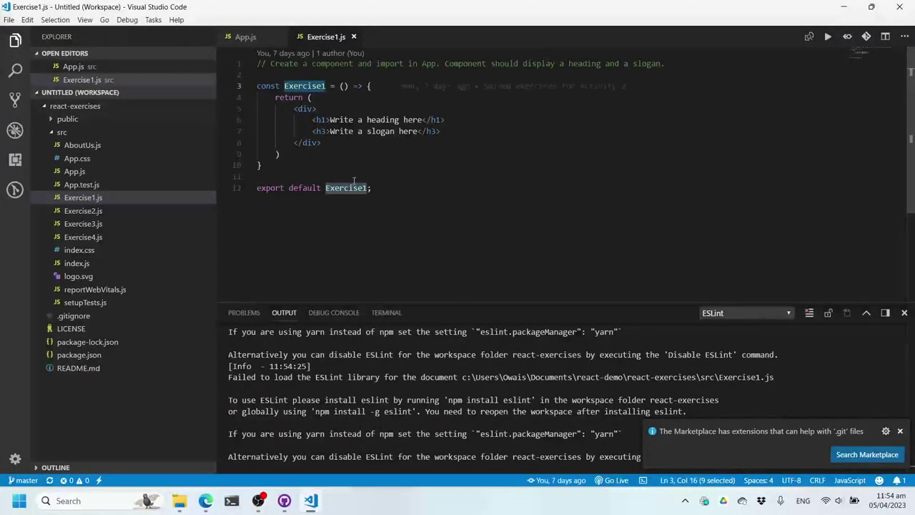
Step: Uncomment the <Exercise1 /> component in App.js and save the file
click(76, 173)
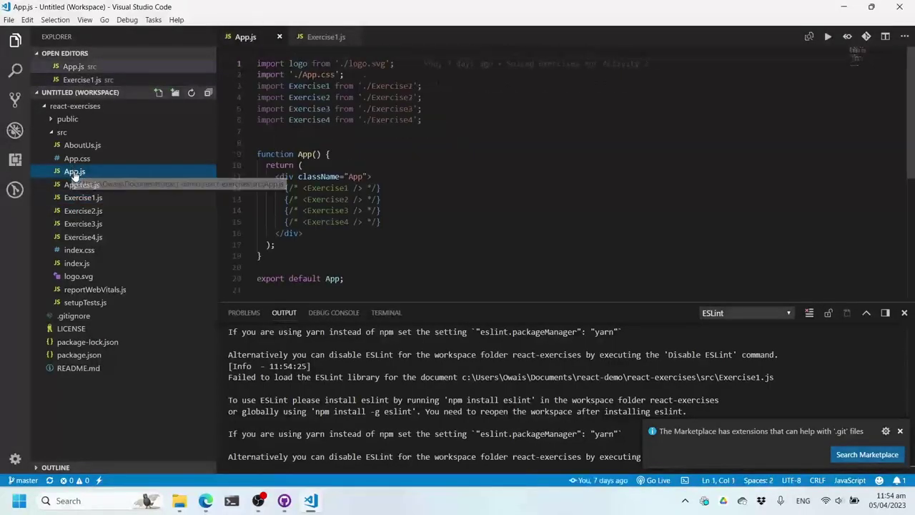
click(371, 187)
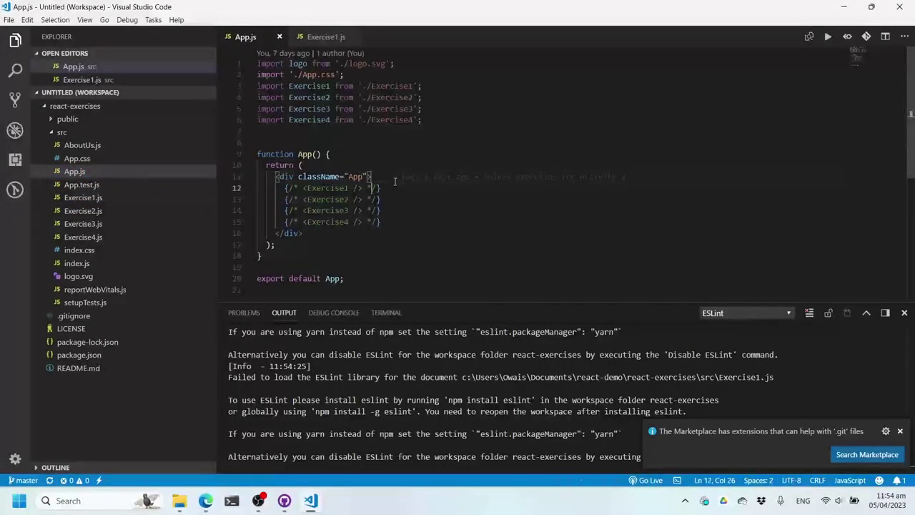
key(ctrl+slash)
key(Down)
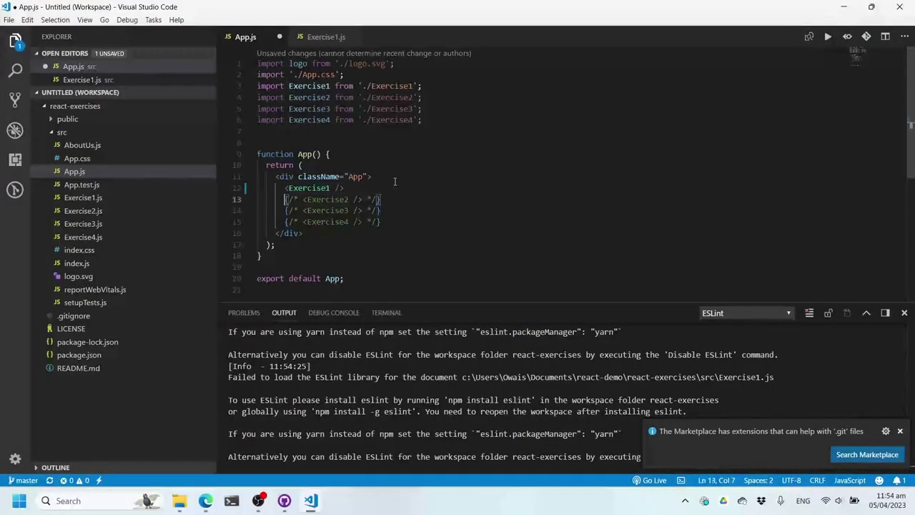
key(ctrl+s)
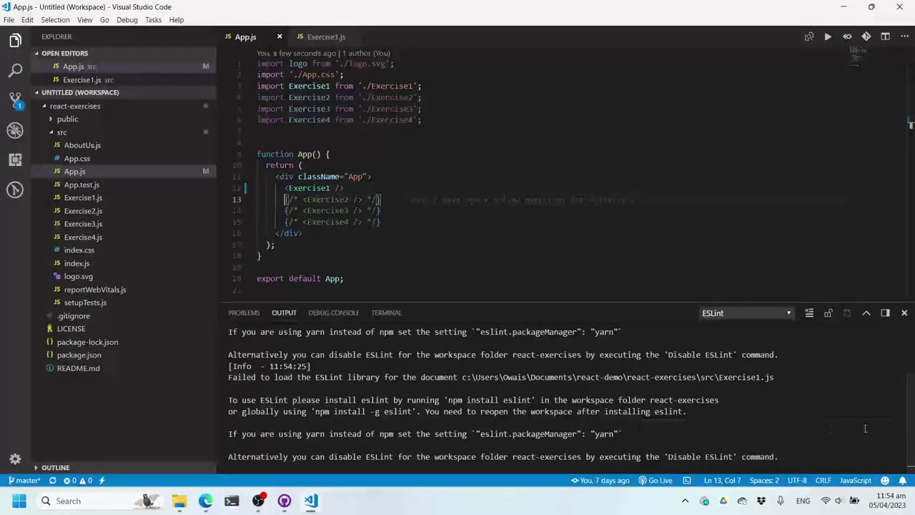
Step: Open the integrated terminal and change directory step by step to Documents\react-demo\react-exercises
key(ctrl+grave)
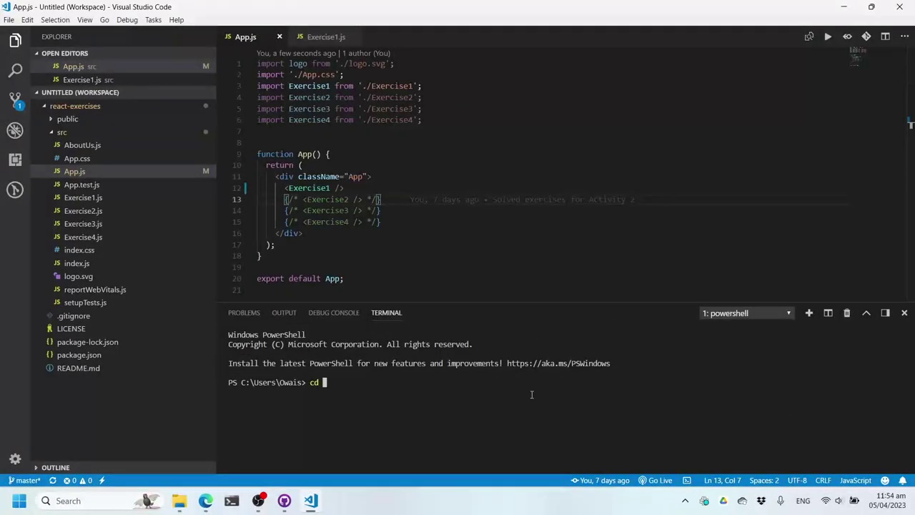
text(cd Doc)
key(Tab)
key(Return)
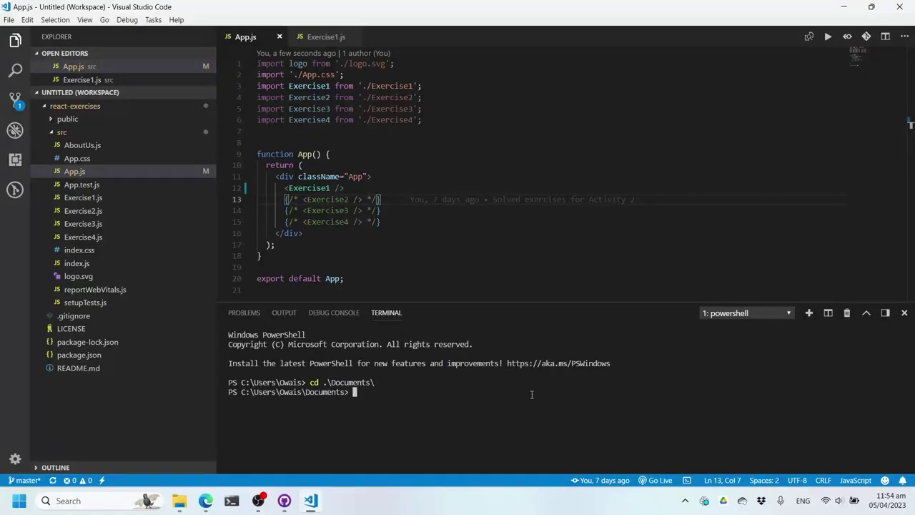
text(cd re)
key(Tab)
key(Return)
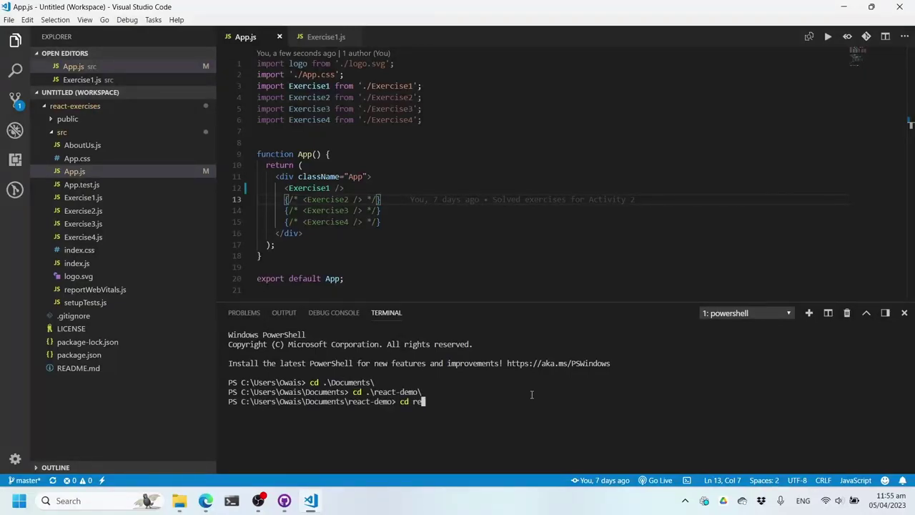
text(cd re)
key(Tab)
key(Return)
Step: List the contents of the react-exercises directory in the terminal and run npm install there
key(Return)
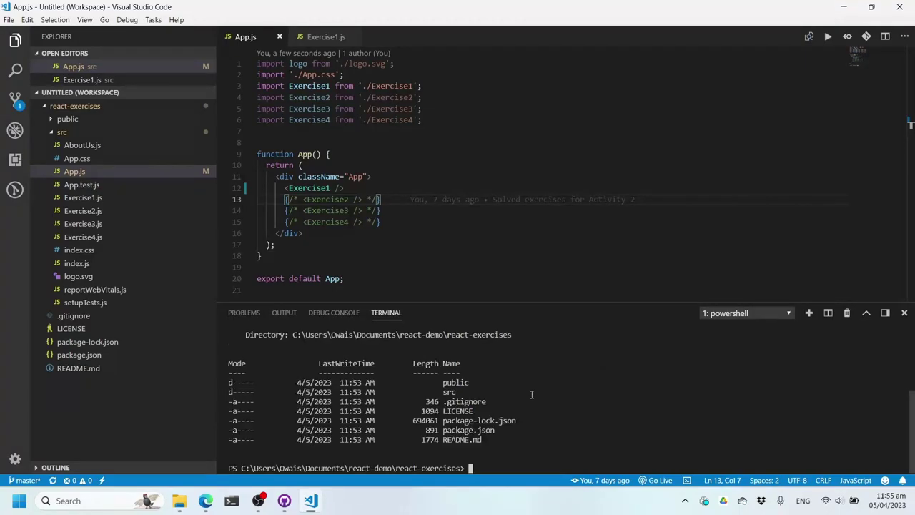
text(npm install)
key(Return)
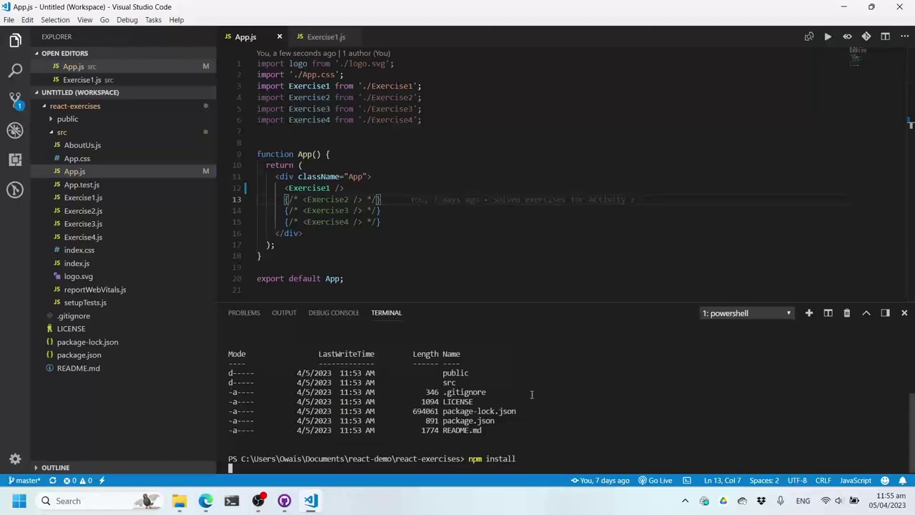
Step: Collapse the src folder and examine the contents of the node_modules folder in the react-exercises project
click(54, 133)
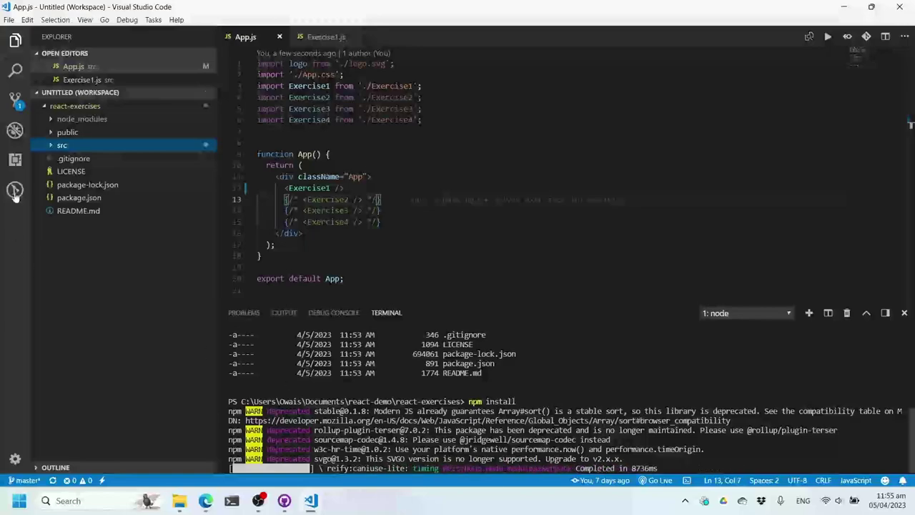
click(51, 120)
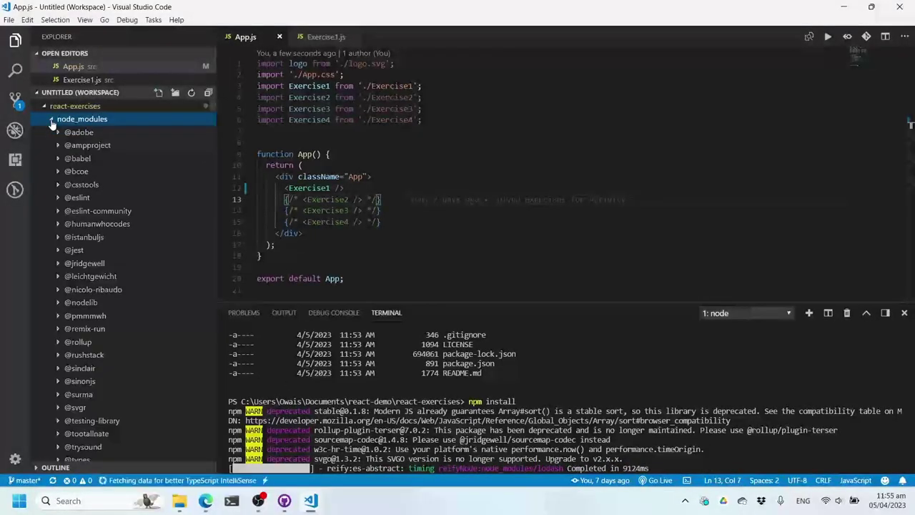
click(51, 119)
Step: Start the React app by running npm start in the react-exercises terminal
click(571, 442)
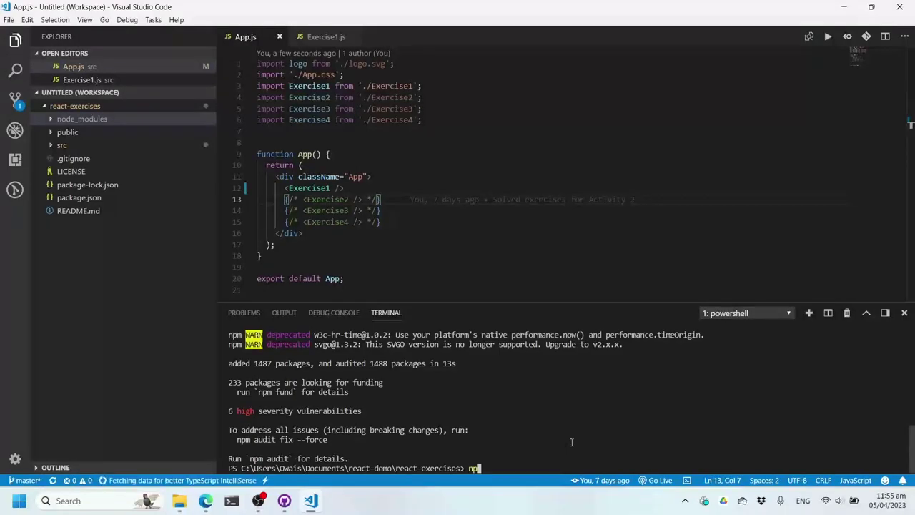
text(npm start)
key(Return)
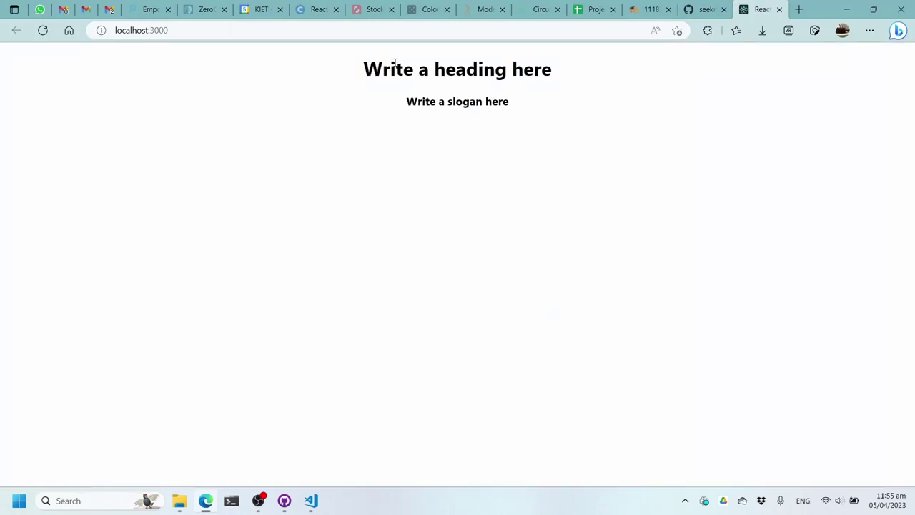
Step: Check the heading and slogan on the localhost:3000 page, close that page and return to Visual Studio Code
drag(347, 79, 535, 69)
click(560, 118)
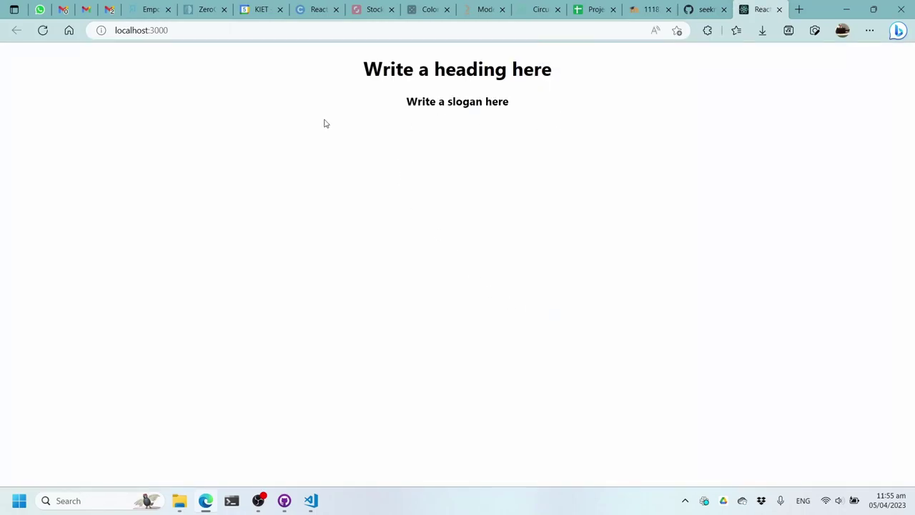
click(779, 9)
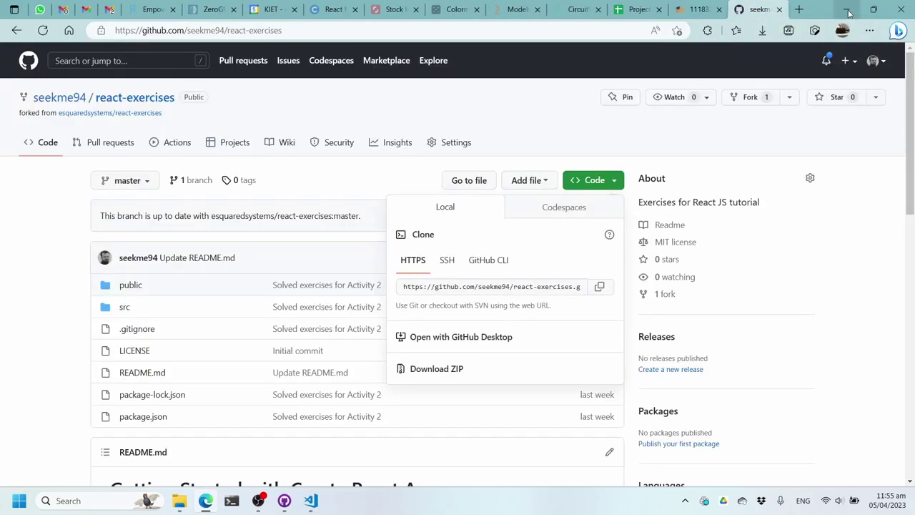
key(alt+Tab)
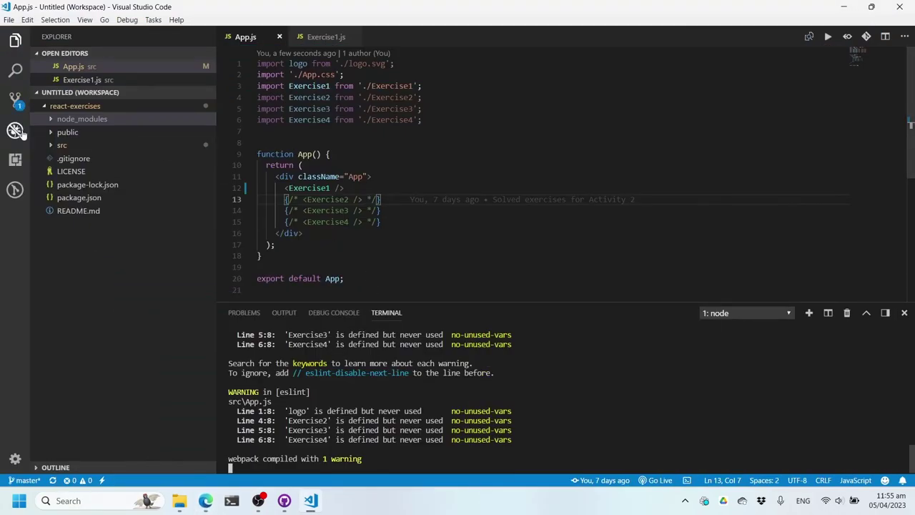
Step: Expand the src folder and stop the running development server, answering Y to terminate the batch job
click(57, 146)
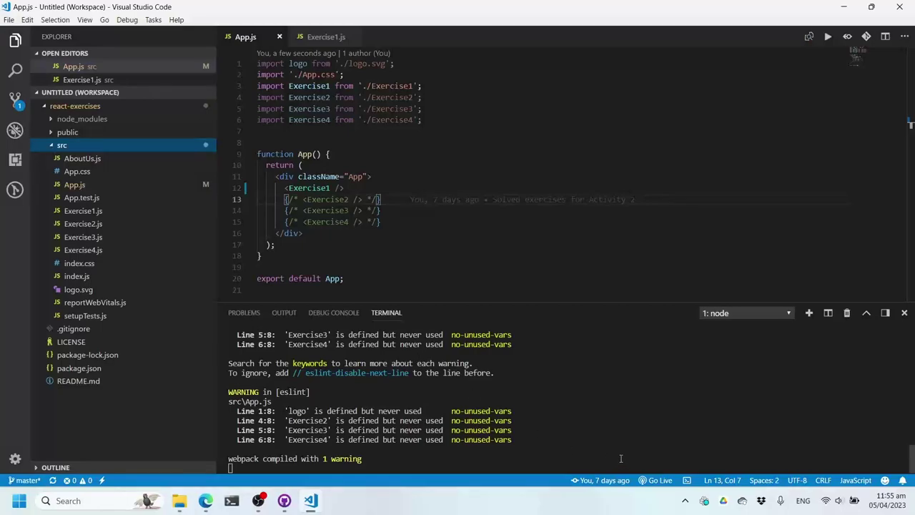
key(ctrl+c)
text(Y)
key(Return)
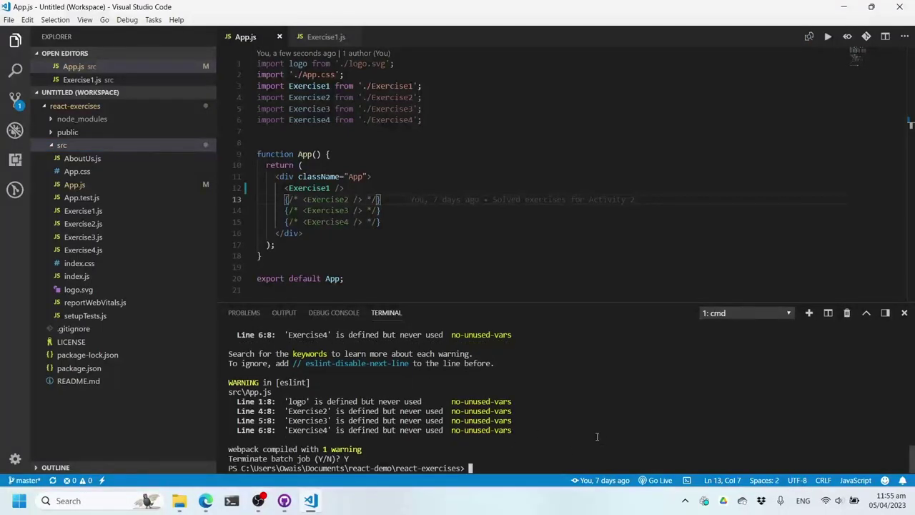